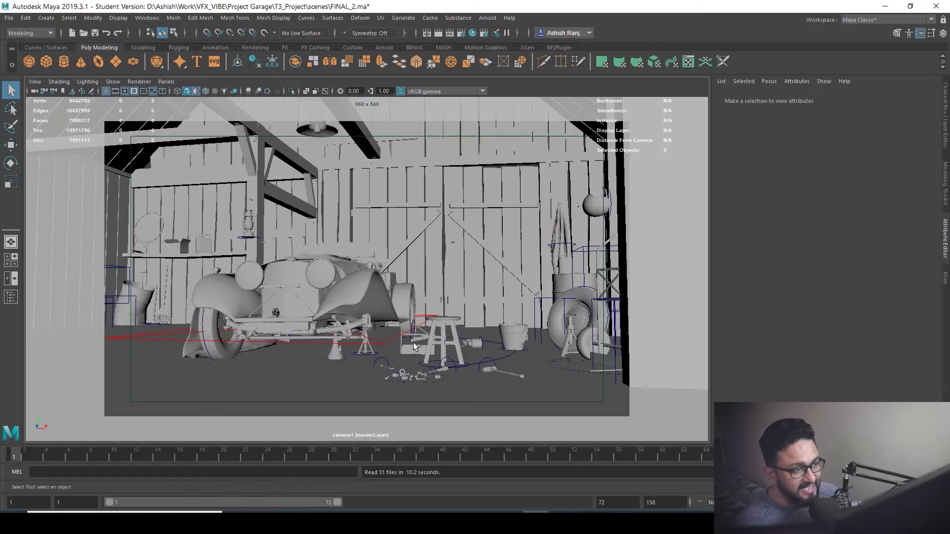
# Step: Examine the garage scene, viewing the car and surrounding props from several angles and distances
pyautogui.press('space')
pyautogui.moveTo(414, 346); pyautogui.dragTo(416, 316)
pyautogui.keyDown('alt'); pyautogui.moveTo(411, 373); pyautogui.dragTo(406, 384); pyautogui.keyUp('alt')
pyautogui.scroll(3, 375, 298)
pyautogui.keyDown('alt'); pyautogui.moveTo(375, 298); pyautogui.dragTo(457, 335, button='middle'); pyautogui.keyUp('alt')
pyautogui.scroll(1, 433, 316)
pyautogui.keyDown('alt'); pyautogui.moveTo(420, 340); pyautogui.dragTo(436, 323); pyautogui.keyUp('alt')
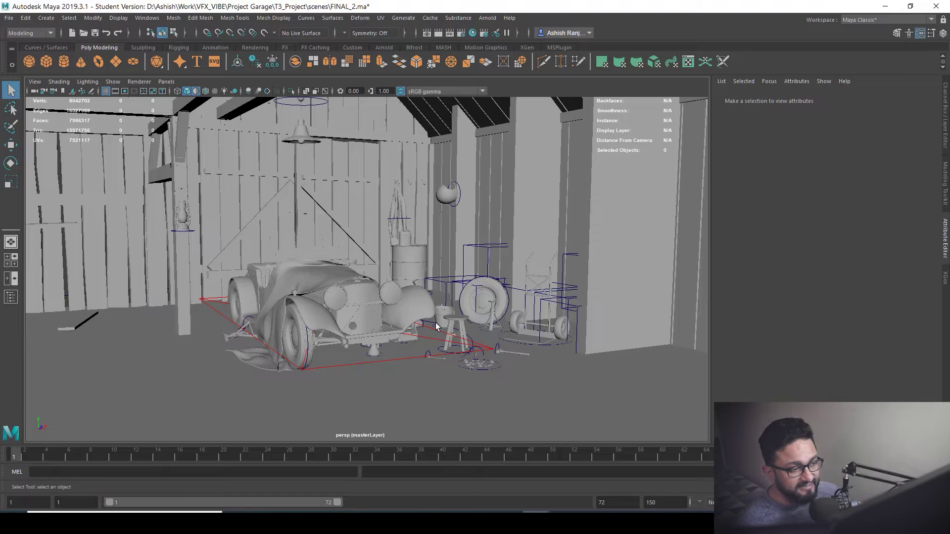
pyautogui.moveTo(458, 398)
pyautogui.keyDown('alt'); pyautogui.mouseDown()
pyautogui.moveTo(418, 399)
pyautogui.moveTo(452, 400)
pyautogui.mouseUp(); pyautogui.keyUp('alt')
pyautogui.keyDown('alt'); pyautogui.moveTo(454, 355); pyautogui.dragTo(505, 348, button='middle'); pyautogui.keyUp('alt')
pyautogui.keyDown('alt'); pyautogui.moveTo(504, 349); pyautogui.dragTo(497, 310); pyautogui.keyUp('alt')
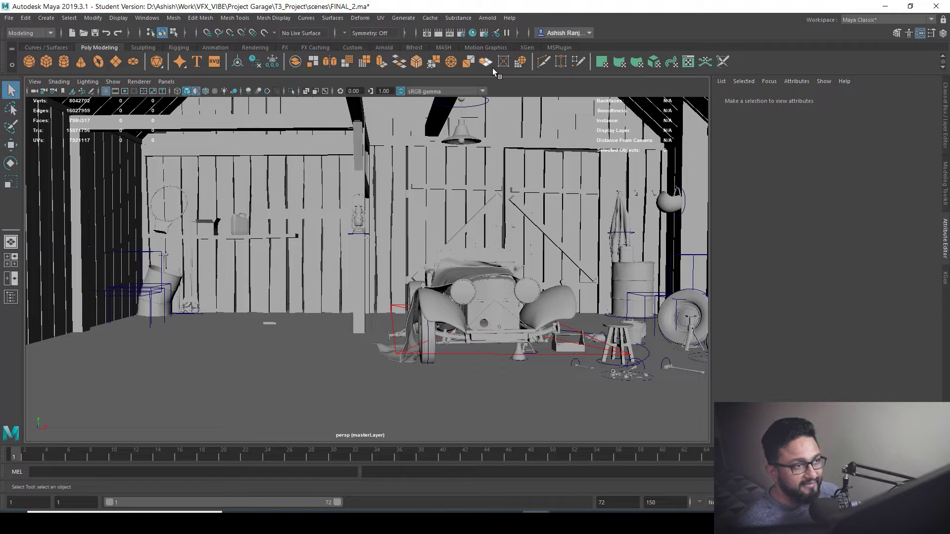
# Step: Review the available cryptomatte AOVs in the Arnold render settings, and put the settings window away
pyautogui.click(461, 33)
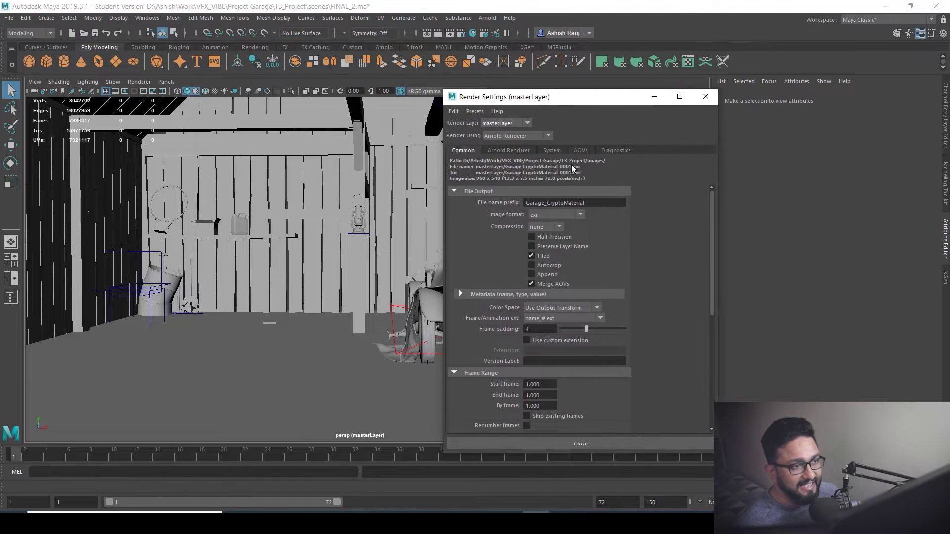
pyautogui.click(580, 150)
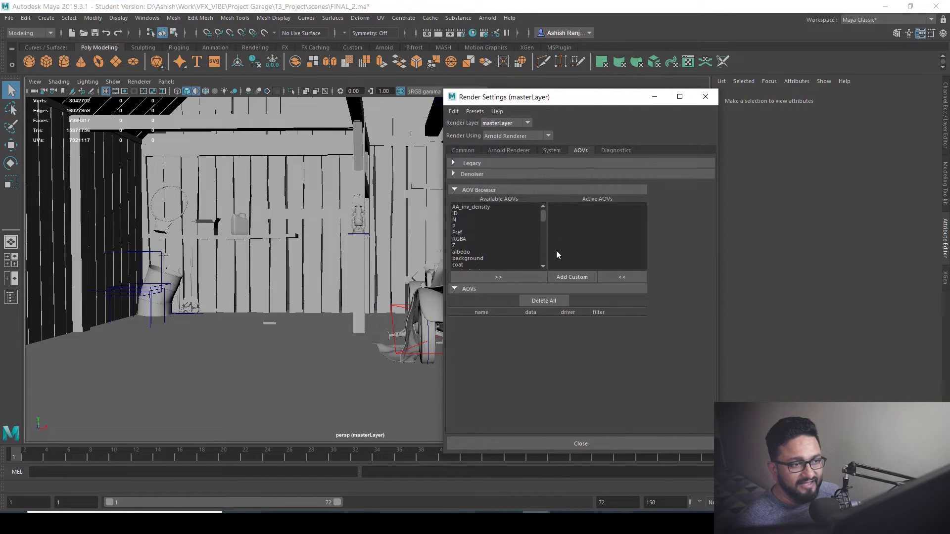
pyautogui.moveTo(542, 215); pyautogui.dragTo(539, 257)
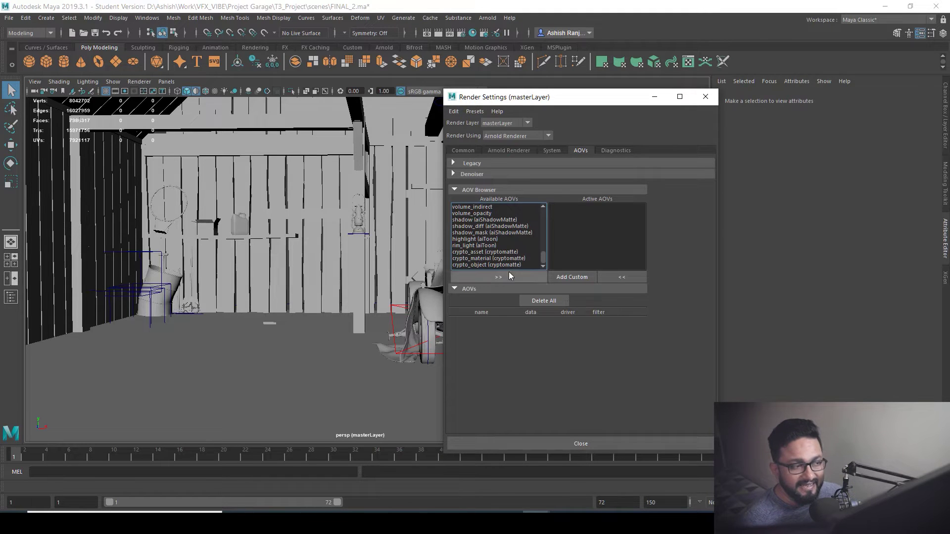
pyautogui.keyDown('alt'); pyautogui.moveTo(329, 352); pyautogui.dragTo(350, 374); pyautogui.keyUp('alt')
pyautogui.click(654, 97)
# Step: Inspect separate scene objects by selecting a pipe on the car's front, a barn wall plank and the drum
pyautogui.keyDown('alt'); pyautogui.moveTo(474, 332); pyautogui.dragTo(508, 290); pyautogui.keyUp('alt')
pyautogui.click(511, 289)
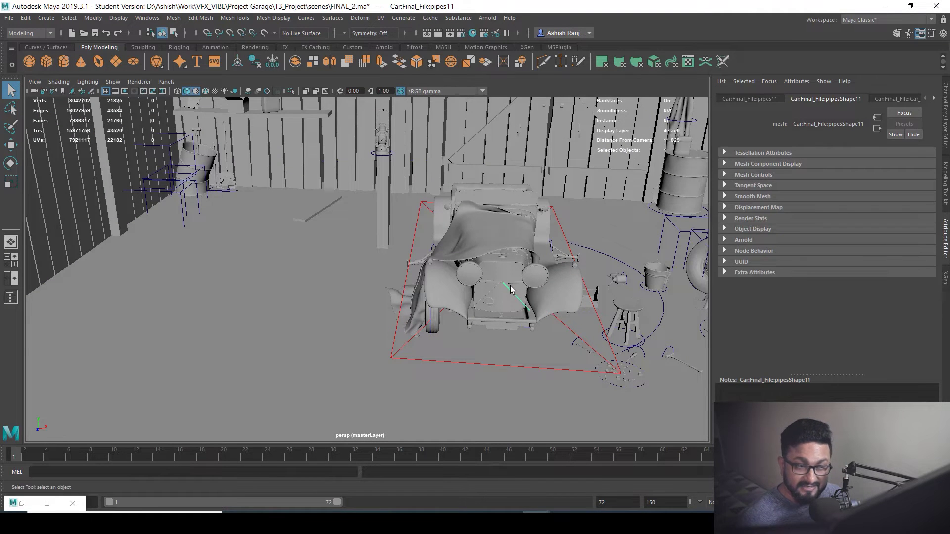
pyautogui.keyDown('alt'); pyautogui.moveTo(381, 248); pyautogui.dragTo(437, 216); pyautogui.keyUp('alt')
pyautogui.click(447, 205)
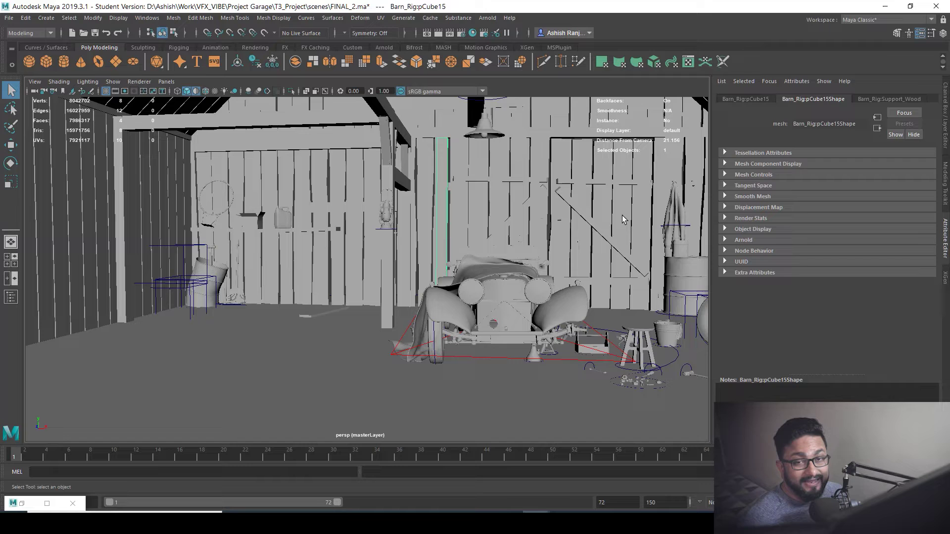
pyautogui.keyDown('alt'); pyautogui.moveTo(552, 301); pyautogui.dragTo(502, 196); pyautogui.keyUp('alt')
pyautogui.click(507, 205)
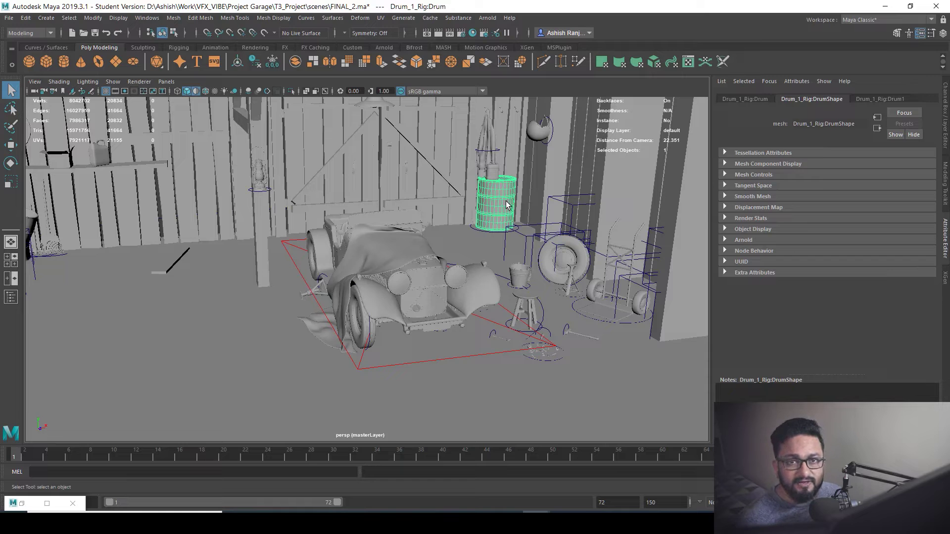
# Step: Inspect the car's headlight glass and front fender as separate objects, and check the cryptomatte AOVs again
pyautogui.keyDown('alt'); pyautogui.moveTo(436, 329); pyautogui.dragTo(450, 278); pyautogui.keyUp('alt')
pyautogui.click(450, 280)
pyautogui.click(429, 280)
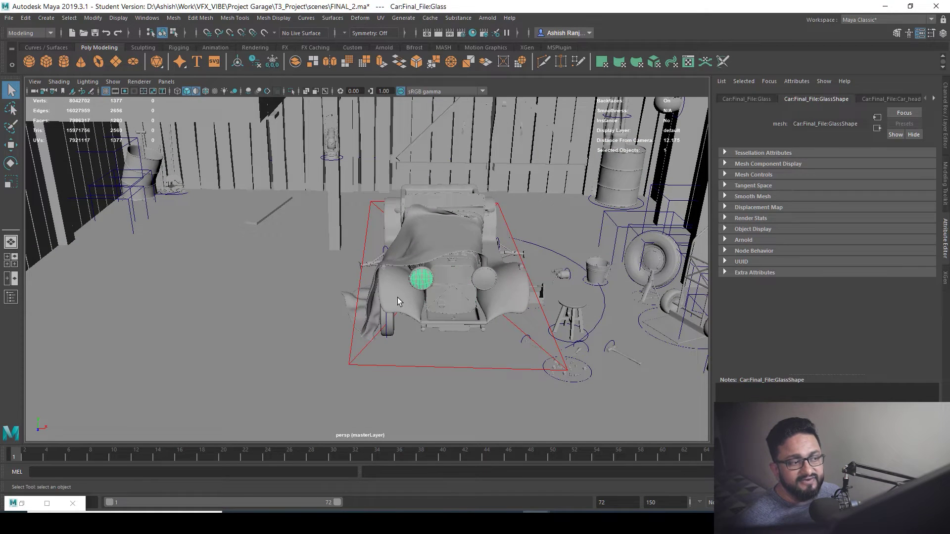
pyautogui.click(397, 298)
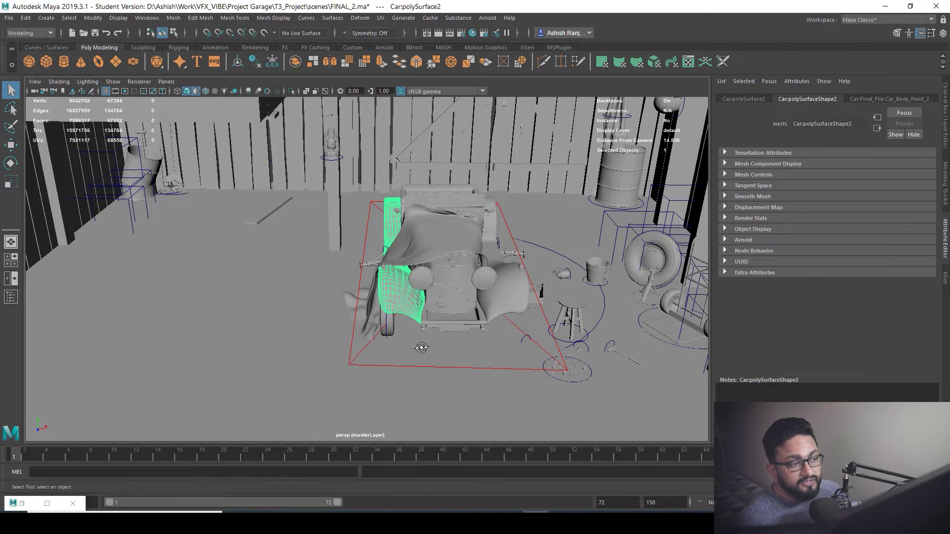
pyautogui.keyDown('alt'); pyautogui.moveTo(421, 348); pyautogui.dragTo(429, 345); pyautogui.keyUp('alt')
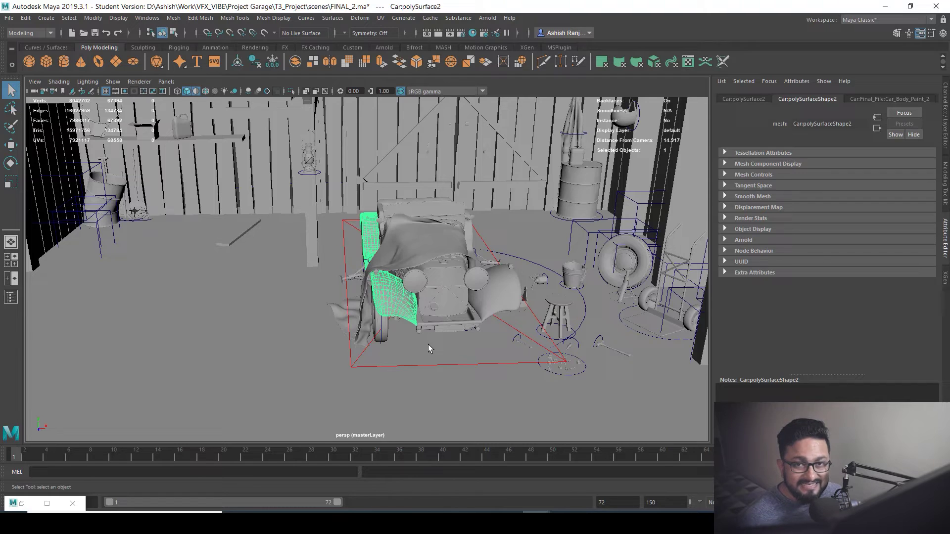
pyautogui.click(22, 503)
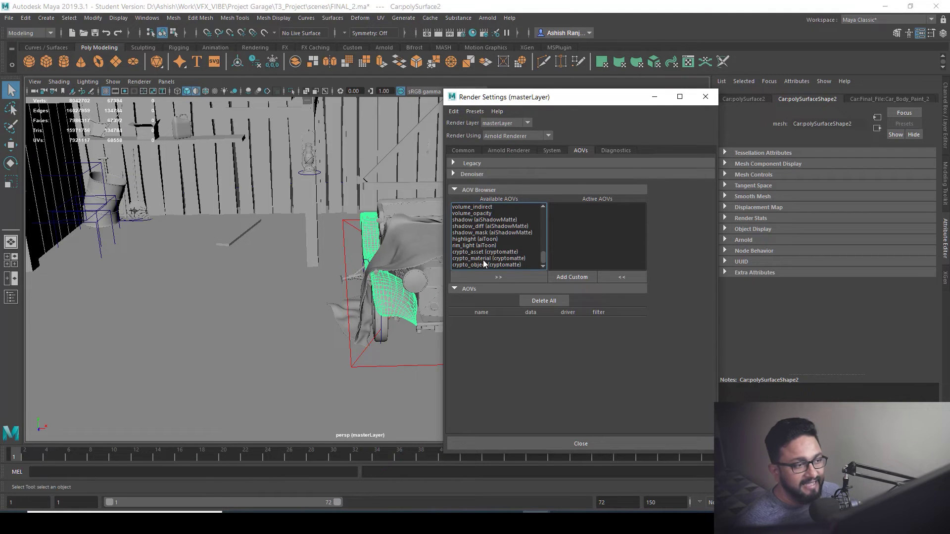
pyautogui.click(654, 96)
# Step: Inspect the small individual pieces of the barn gate by selecting them one after another
pyautogui.scroll(3, 533, 241)
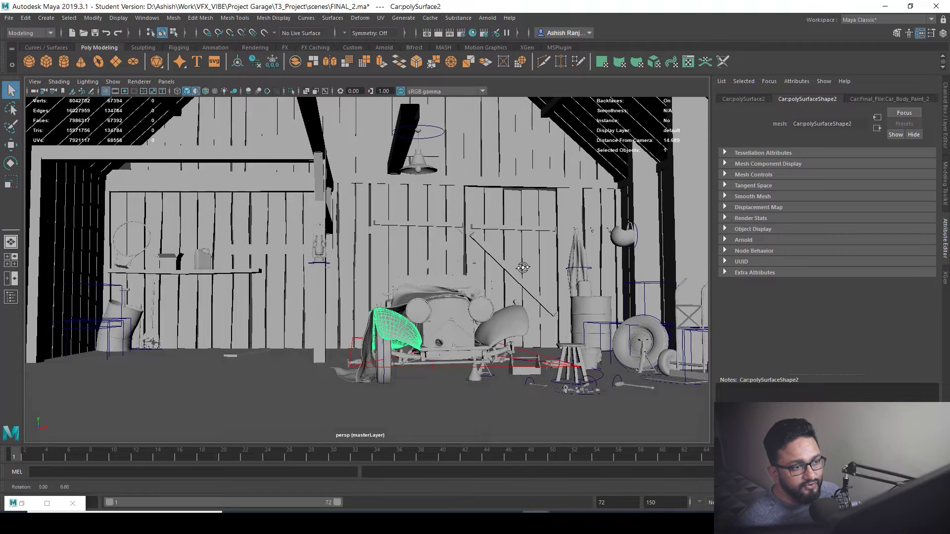
pyautogui.click(562, 230)
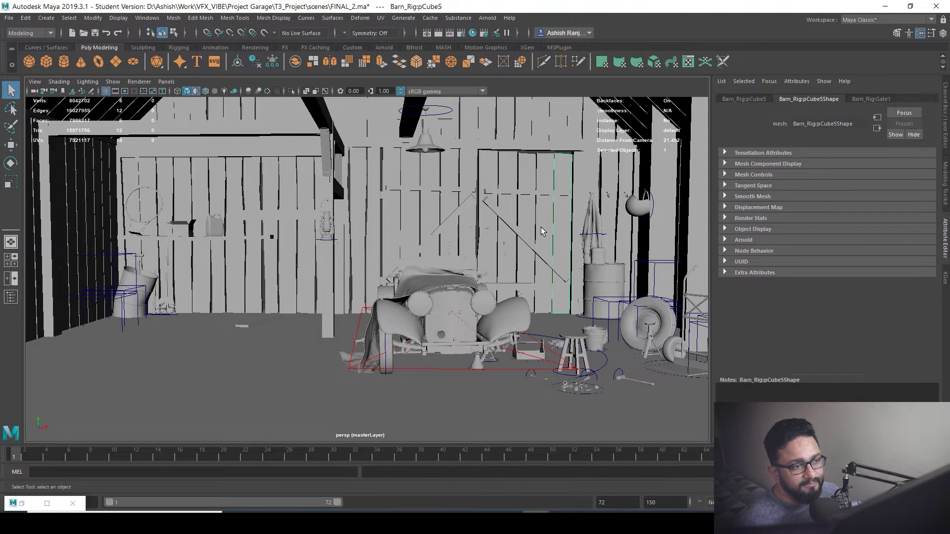
pyautogui.click(541, 228)
pyautogui.click(523, 227)
pyautogui.click(510, 226)
pyautogui.click(470, 229)
pyautogui.click(489, 255)
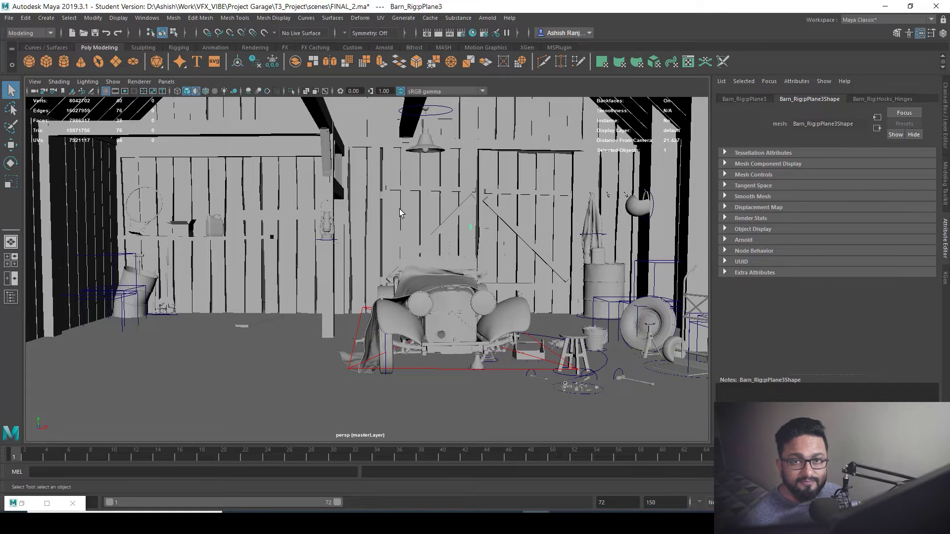
# Step: Select both car fenders together, and compare the object and material cryptomatte AOVs in the render settings
pyautogui.keyDown('alt'); pyautogui.moveTo(399, 348); pyautogui.dragTo(403, 301); pyautogui.keyUp('alt')
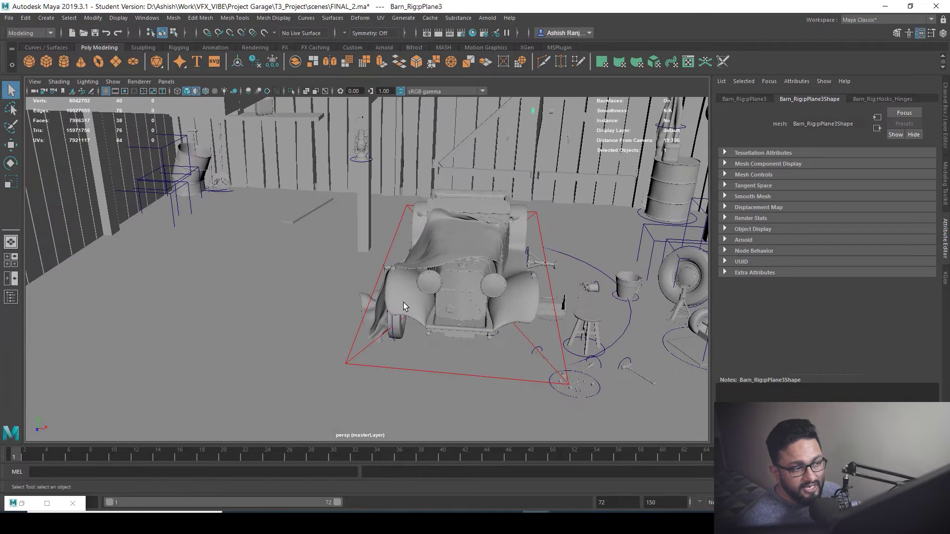
pyautogui.click(403, 301)
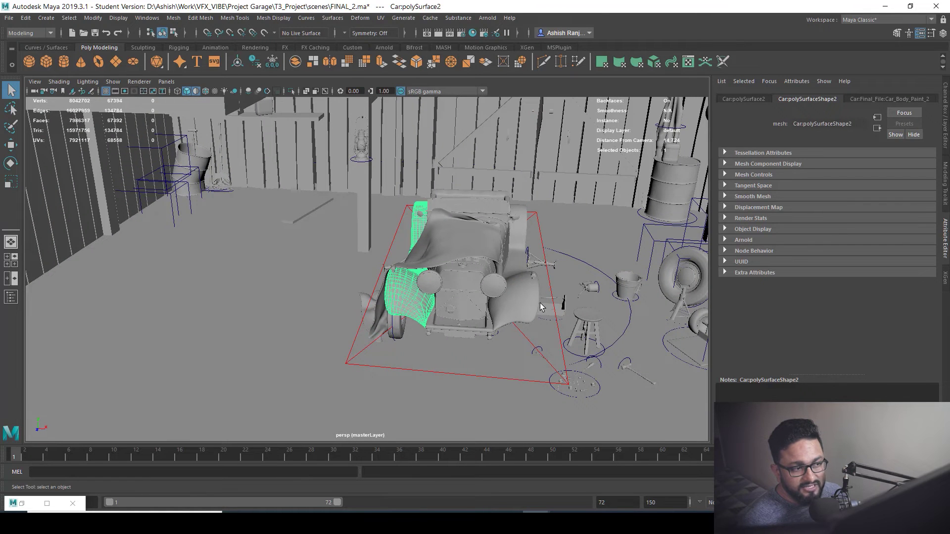
pyautogui.keyDown('shift'); pyautogui.click(521, 308); pyautogui.keyUp('shift')
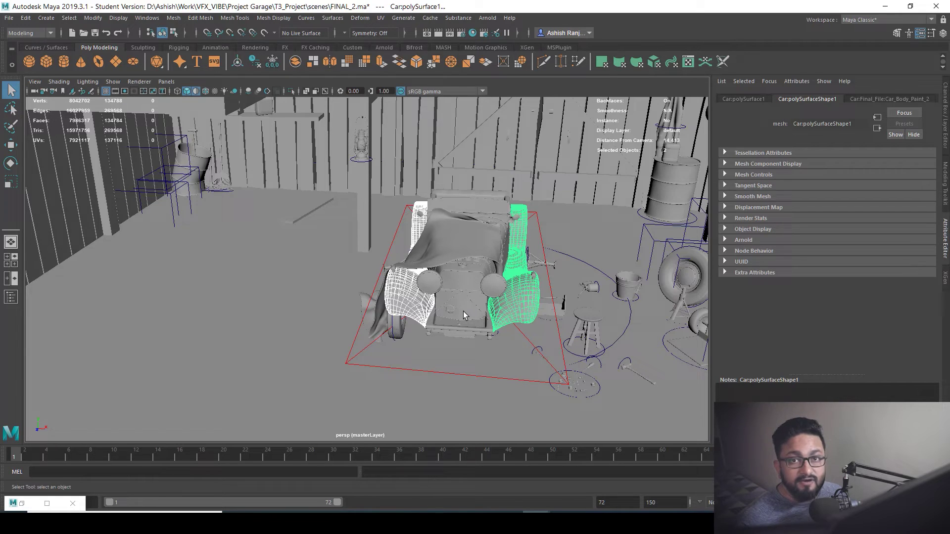
pyautogui.click(23, 504)
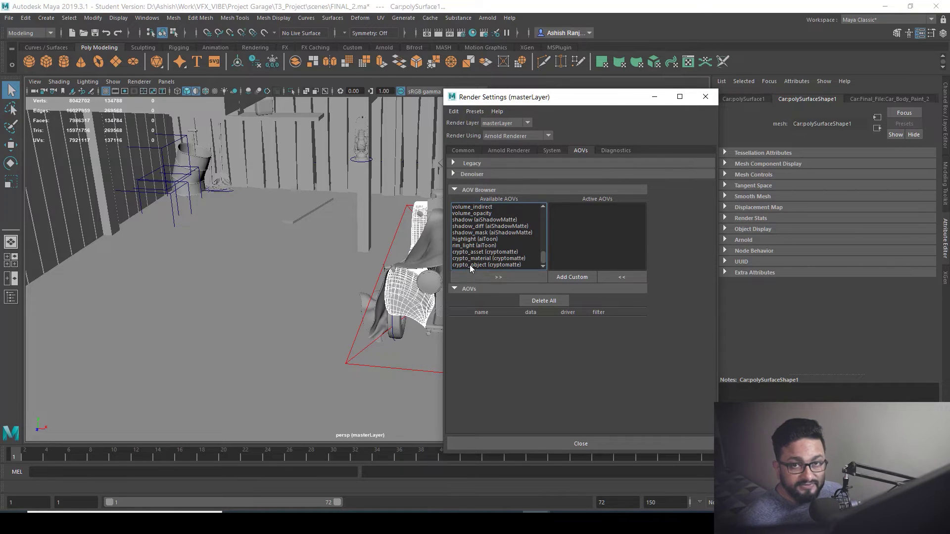
pyautogui.click(654, 103)
# Step: Inspect the parts of the car's front and the individual gate planks behind it by selecting each
pyautogui.keyDown('alt'); pyautogui.moveTo(492, 339); pyautogui.dragTo(491, 321); pyautogui.keyUp('alt')
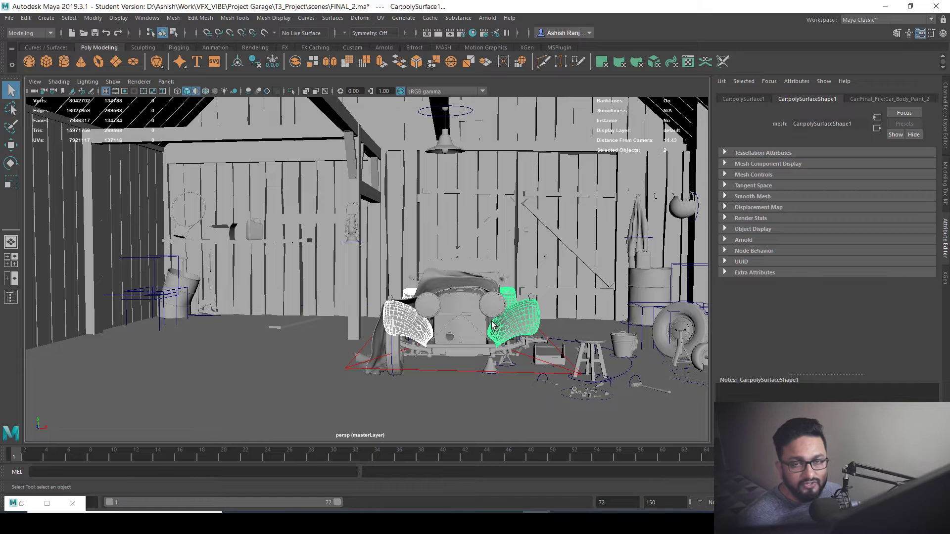
pyautogui.keyDown('alt'); pyautogui.moveTo(460, 328); pyautogui.dragTo(465, 320); pyautogui.keyUp('alt')
pyautogui.click(469, 289)
pyautogui.scroll(6, 478, 294)
pyautogui.click(465, 335)
pyautogui.click(515, 317)
pyautogui.keyDown('alt'); pyautogui.moveTo(536, 243); pyautogui.dragTo(521, 264); pyautogui.keyUp('alt')
pyautogui.click(481, 281)
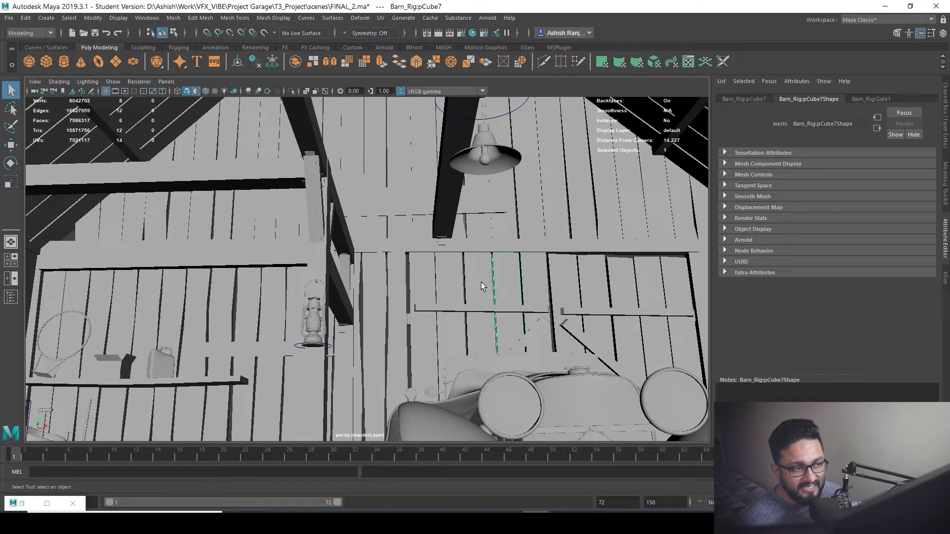
pyautogui.click(447, 281)
# Step: Inspect the individual meshes of the lantern on the wooden post by selecting them in turn
pyautogui.scroll(-5, 493, 313)
pyautogui.keyDown('alt'); pyautogui.moveTo(322, 341); pyautogui.dragTo(317, 368); pyautogui.keyUp('alt')
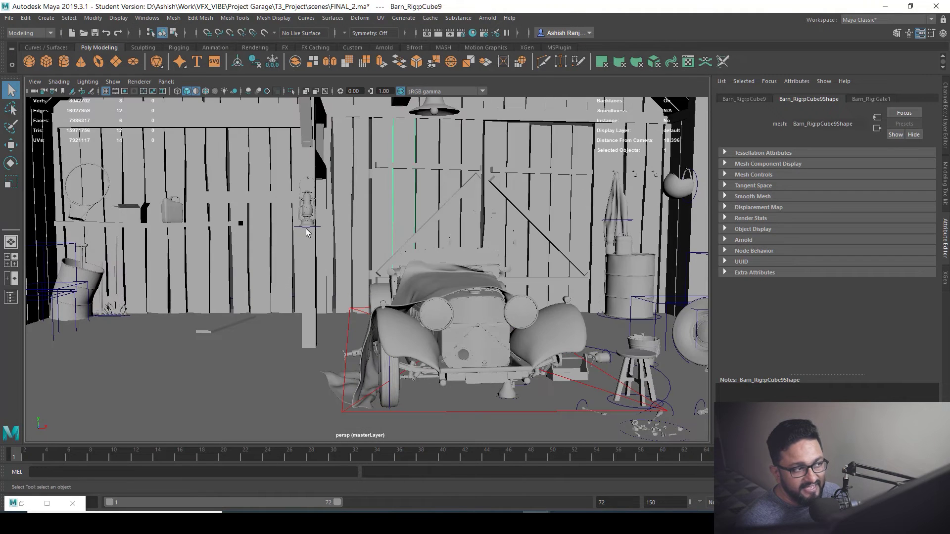
pyautogui.scroll(6, 301, 206)
pyautogui.scroll(2, 302, 210)
pyautogui.click(265, 175)
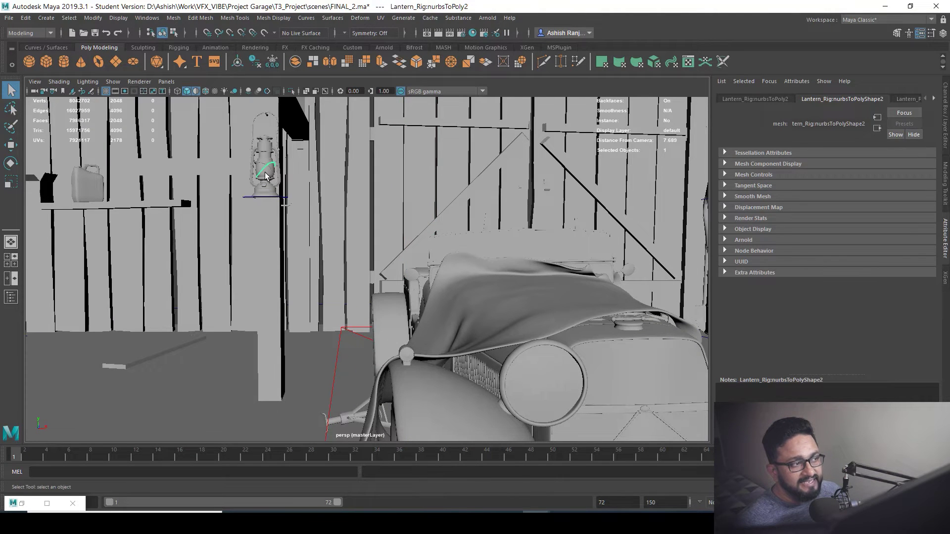
pyautogui.scroll(3, 265, 175)
pyautogui.click(231, 142)
pyautogui.click(234, 169)
pyautogui.scroll(-5, 364, 233)
# Step: Inspect the hay stand-ins in the barn corner and the shovel handle inside the leaning drum
pyautogui.keyDown('alt'); pyautogui.moveTo(364, 233); pyautogui.dragTo(316, 227); pyautogui.keyUp('alt')
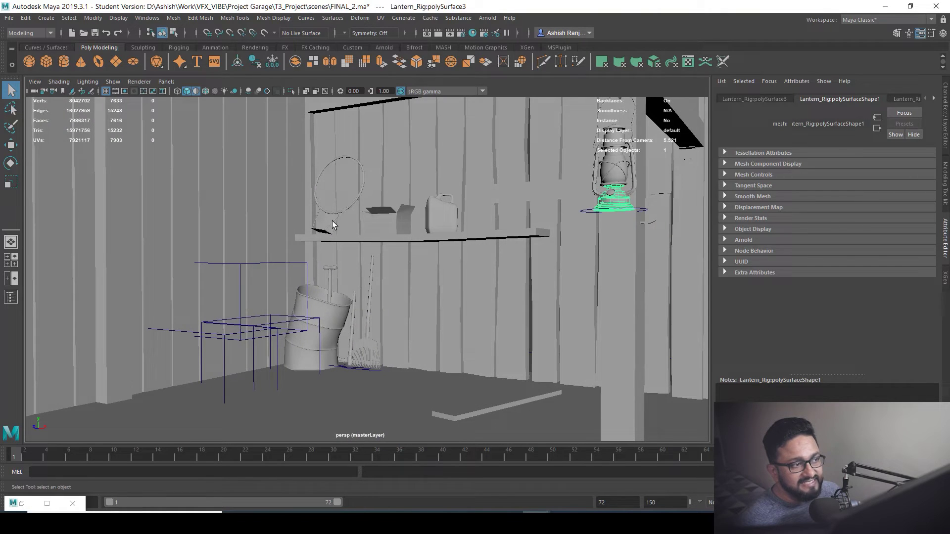
pyautogui.click(320, 324)
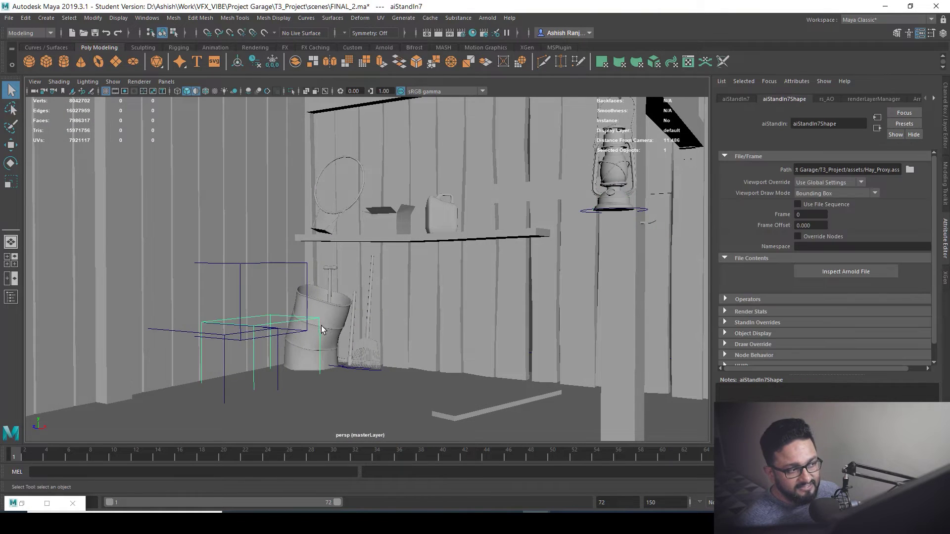
pyautogui.click(303, 272)
pyautogui.click(330, 275)
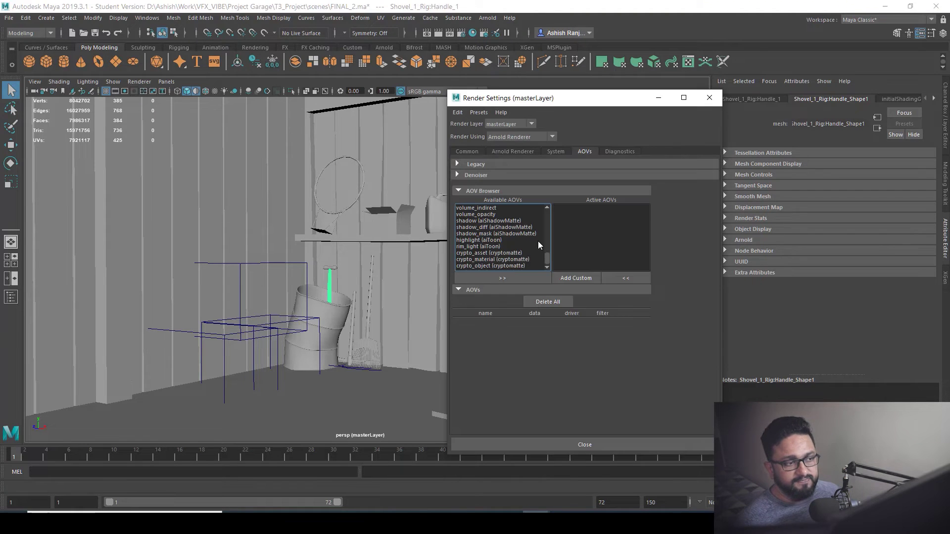
# Step: Add crypto_object to the active AOVs in the render settings, and put the settings window away
pyautogui.click(481, 267)
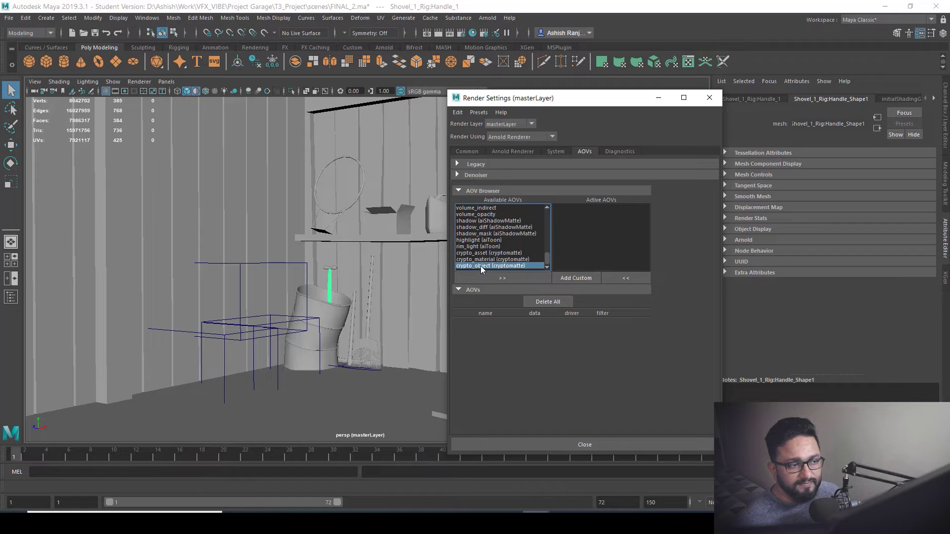
pyautogui.click(506, 278)
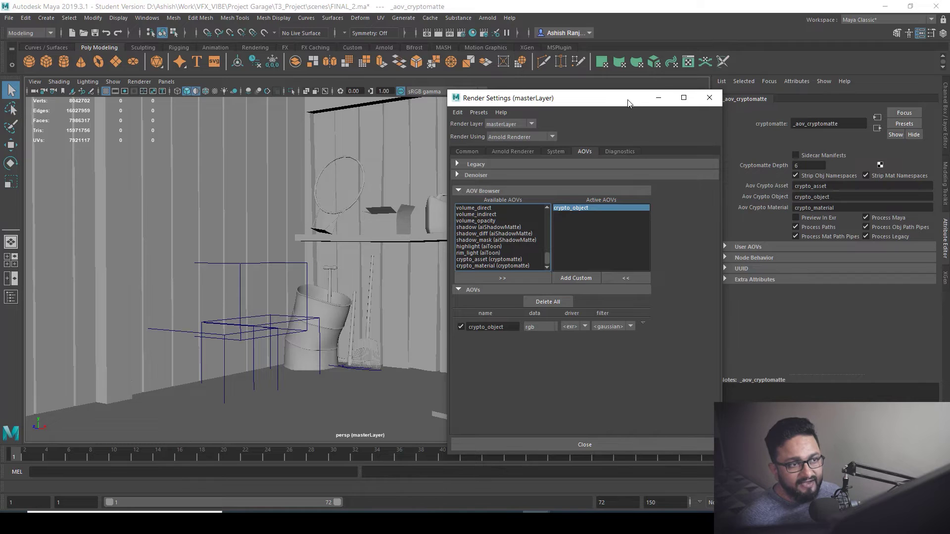
pyautogui.moveTo(627, 102); pyautogui.dragTo(620, 100)
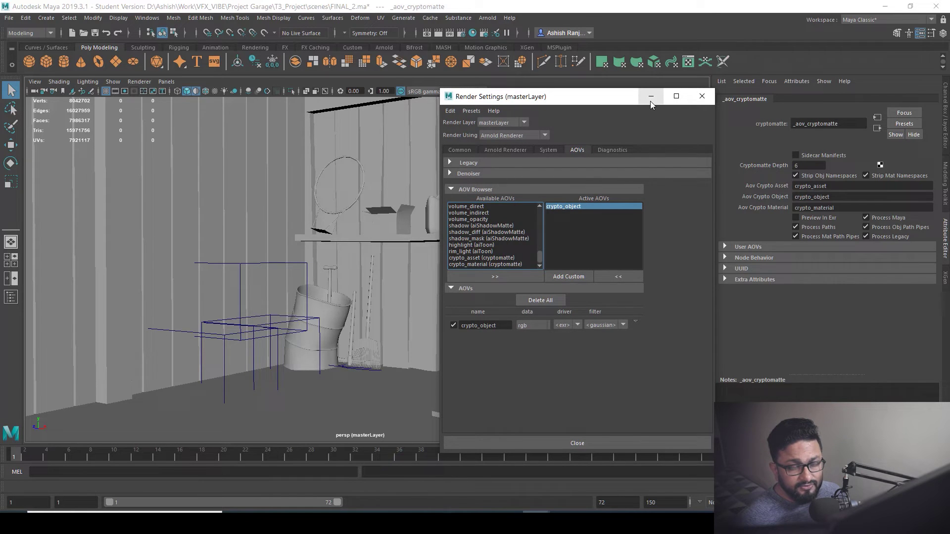
pyautogui.click(650, 97)
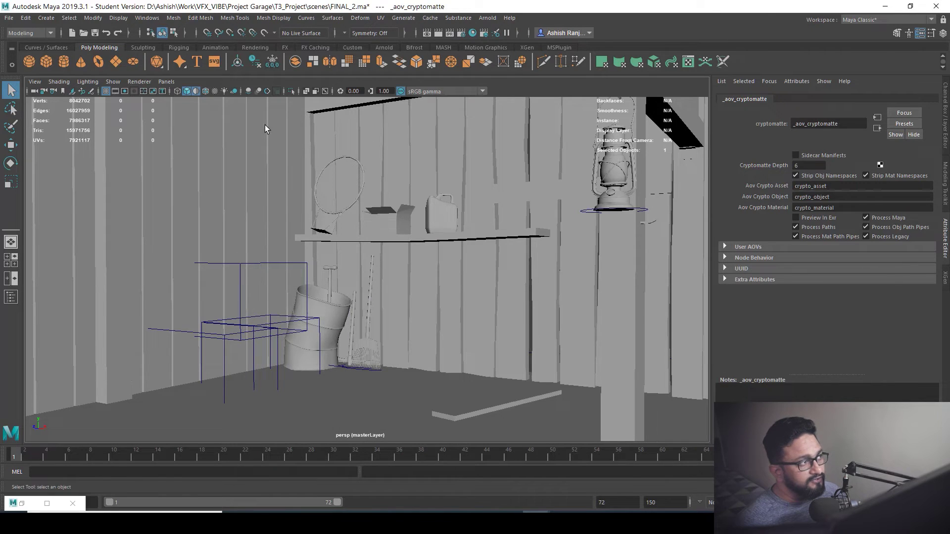
# Step: Switch to the Rendering menu set and bring the render settings back up
pyautogui.click(29, 33)
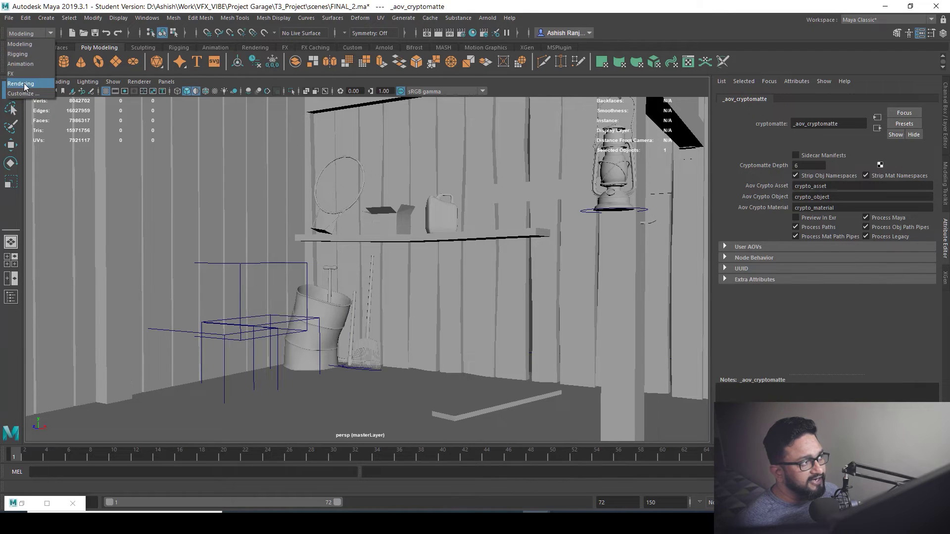
pyautogui.click(20, 84)
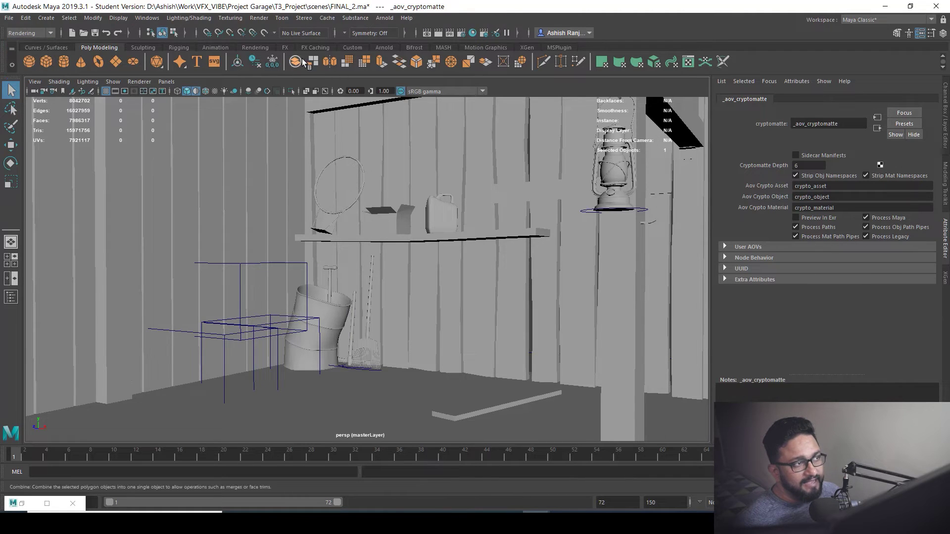
pyautogui.click(461, 33)
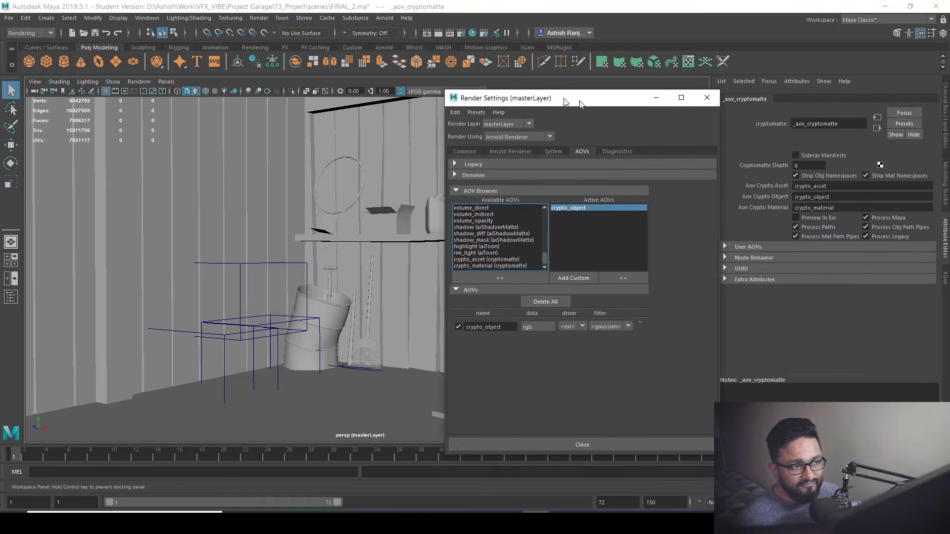
# Step: Set the render output's file name prefix to "Garage_CryptoObject 1" in the common render settings
pyautogui.click(482, 154)
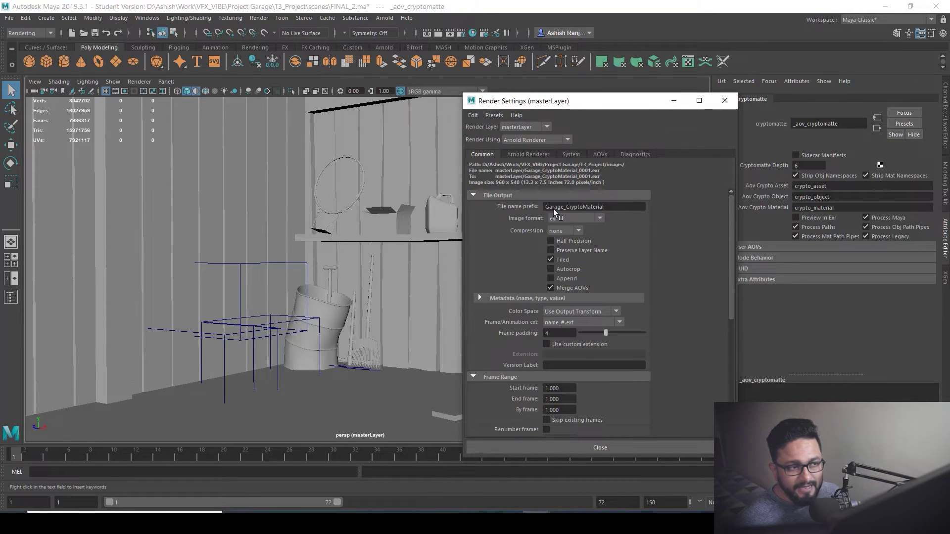
pyautogui.click(618, 207)
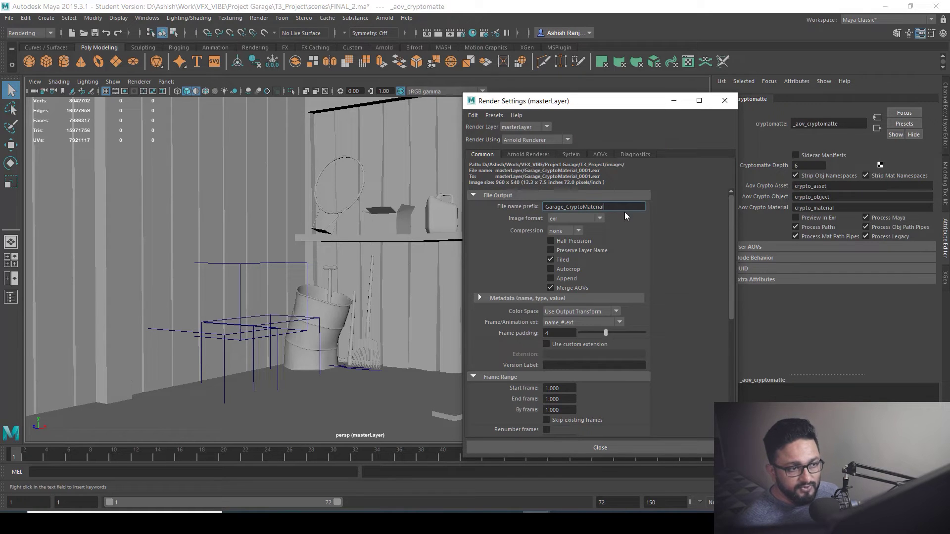
pyautogui.press('BackSpace')
pyautogui.press('BackSpace')
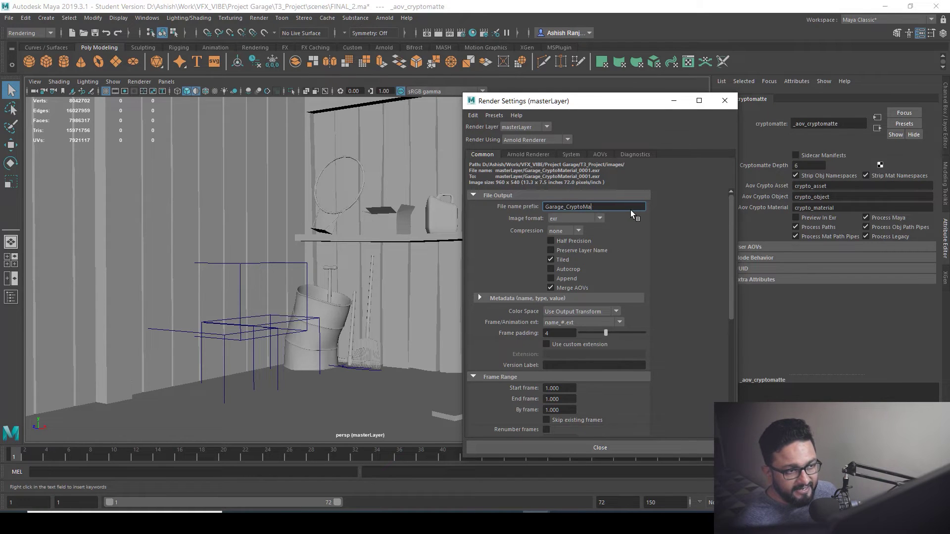
pyautogui.press('BackSpace')
pyautogui.press('BackSpace')
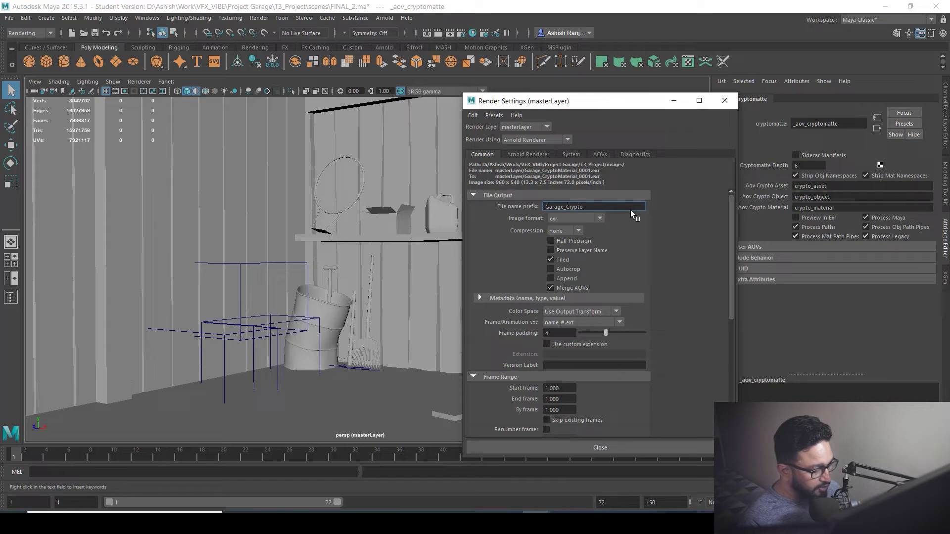
pyautogui.write('O')
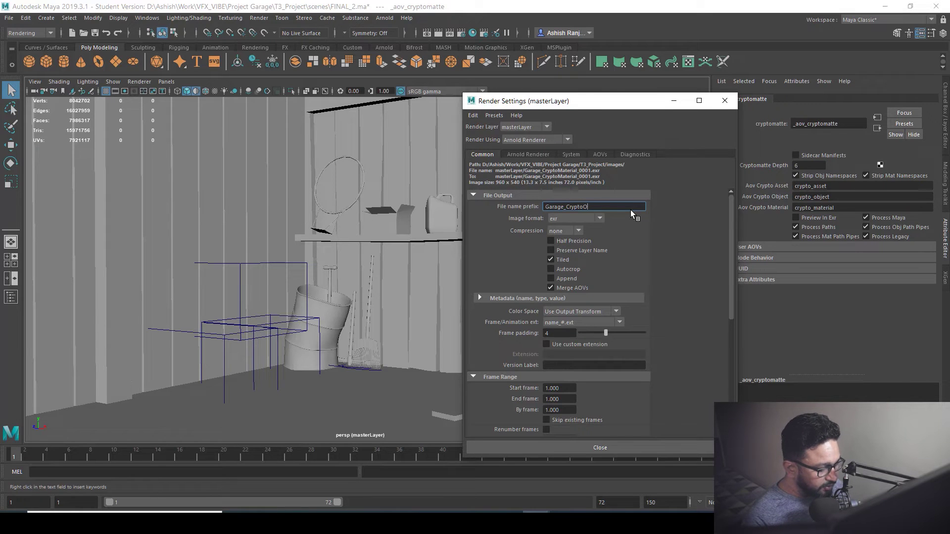
pyautogui.write('bject 1')
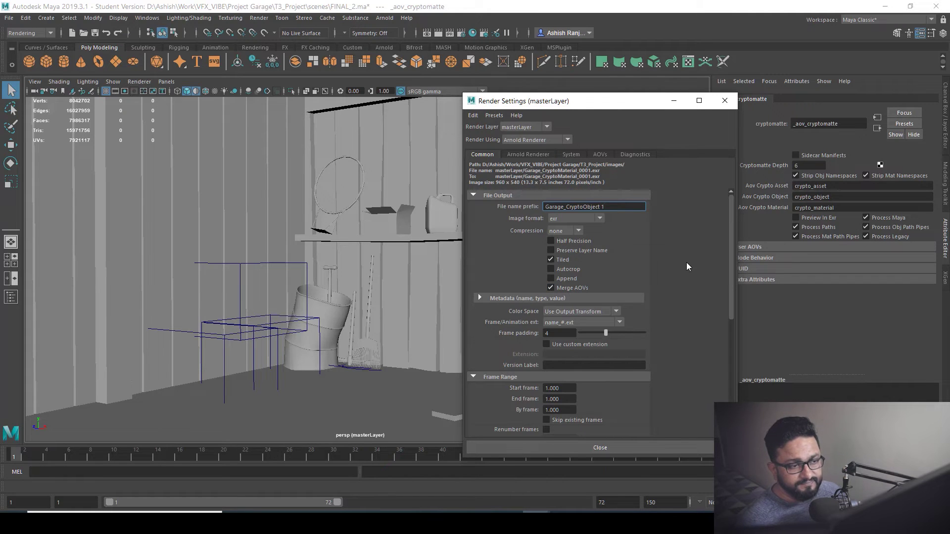
# Step: Check the frame range, renderable camera, image size and active AOVs in the render settings, and close the window
pyautogui.moveTo(731, 279); pyautogui.dragTo(729, 344)
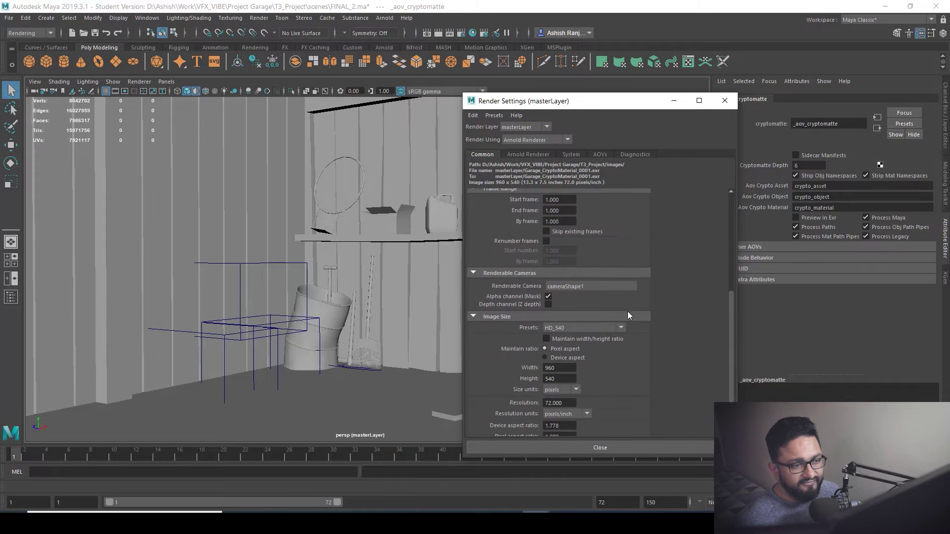
pyautogui.click(601, 155)
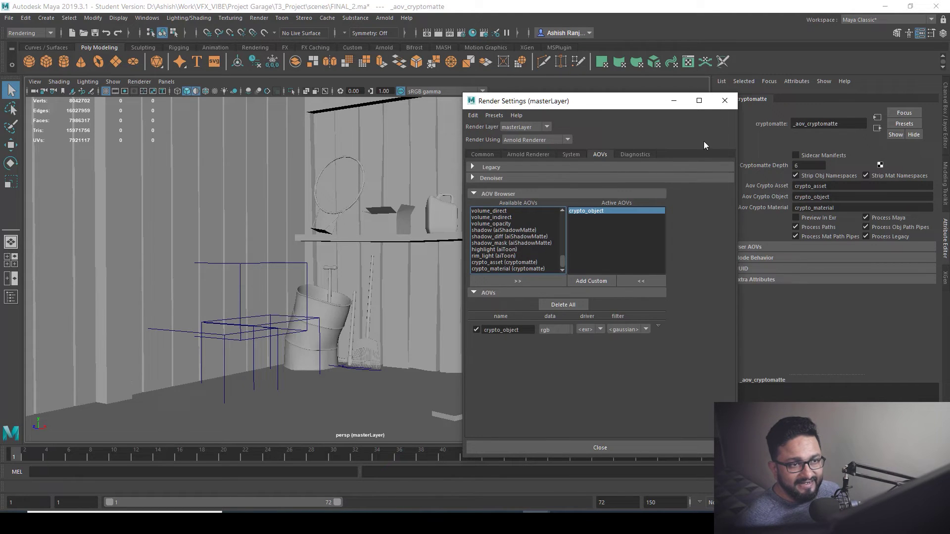
pyautogui.click(724, 101)
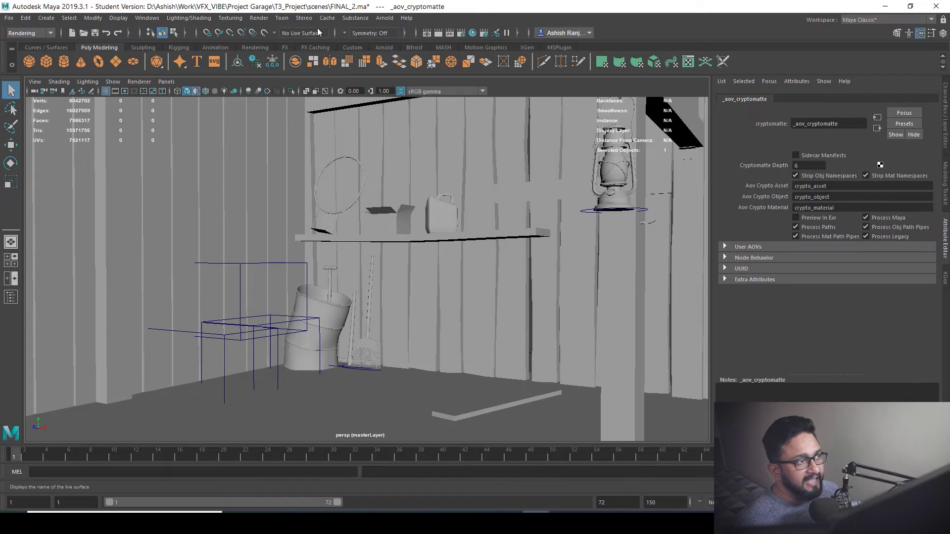
# Step: Examine the Render Sequence options and the Arnold RenderView, closing each one without rendering
pyautogui.click(260, 20)
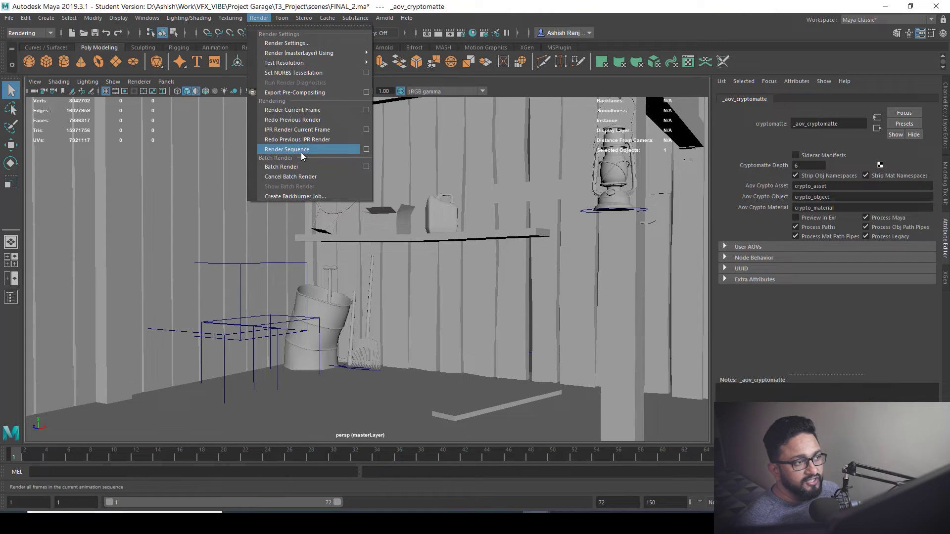
pyautogui.click(367, 150)
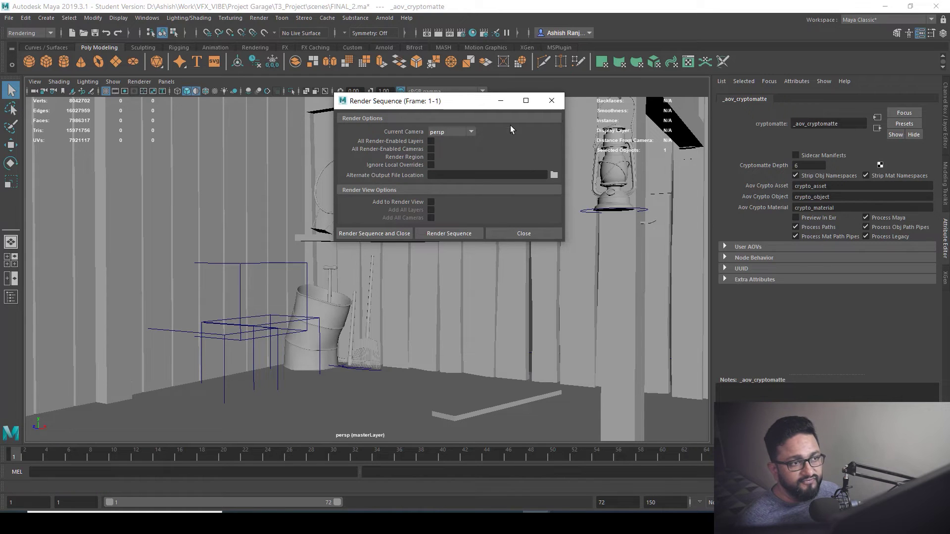
pyautogui.click(550, 100)
pyautogui.click(385, 19)
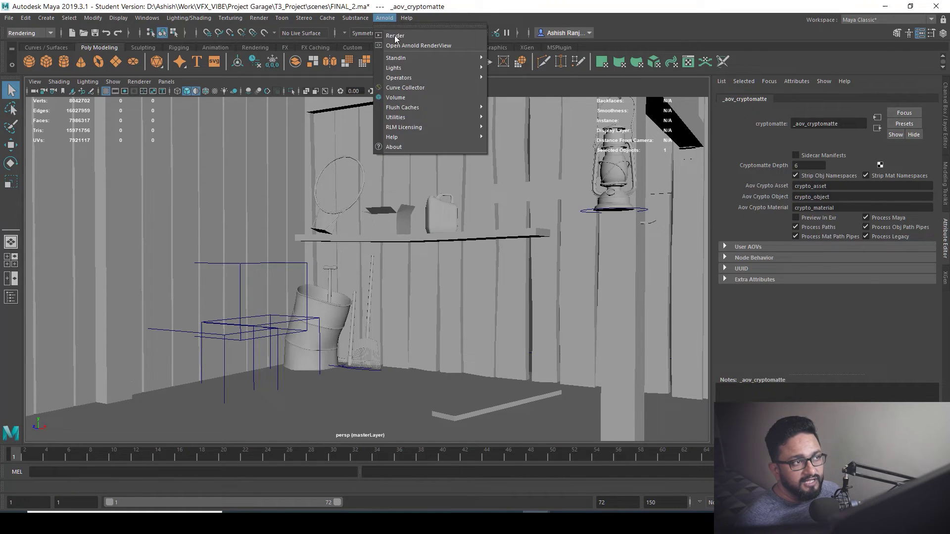
pyautogui.click(402, 48)
pyautogui.moveTo(523, 50); pyautogui.dragTo(555, 55)
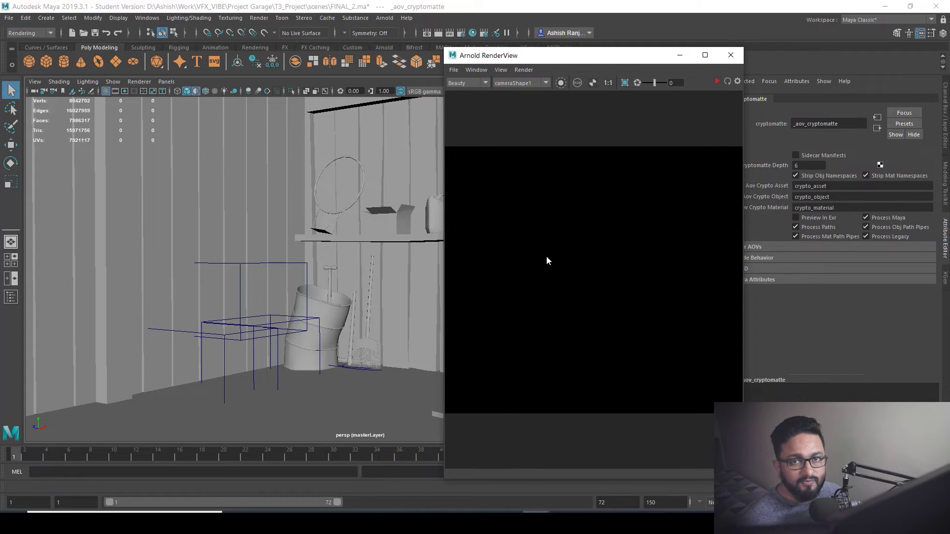
pyautogui.click(730, 55)
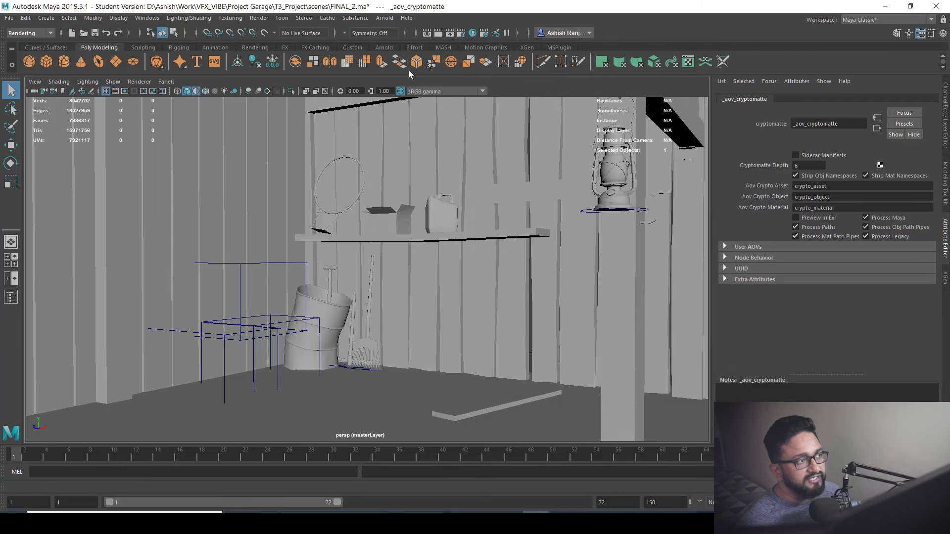
pyautogui.click(259, 18)
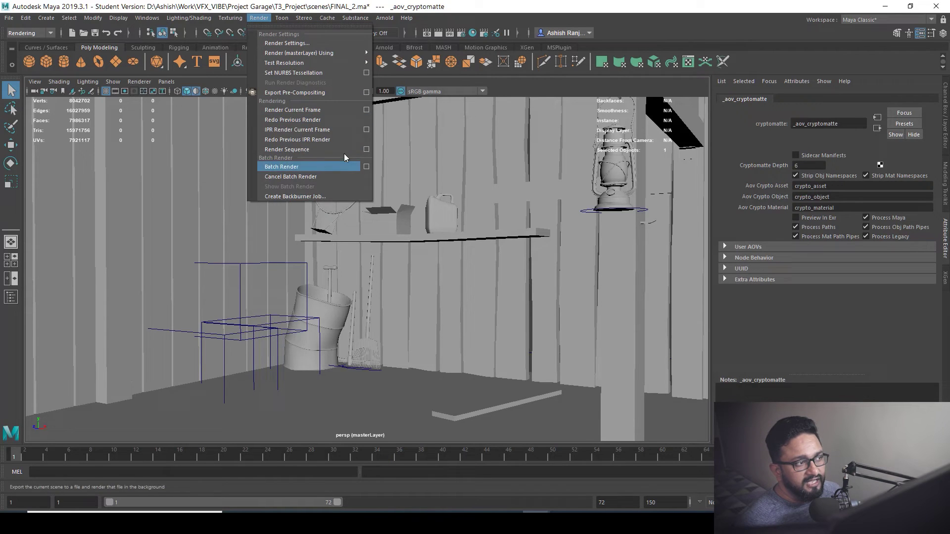
pyautogui.click(367, 150)
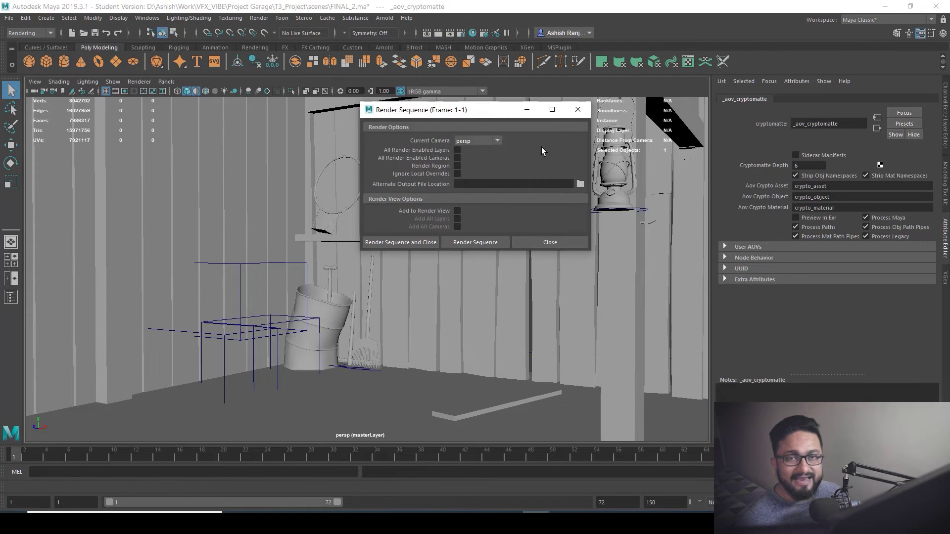
pyautogui.click(577, 110)
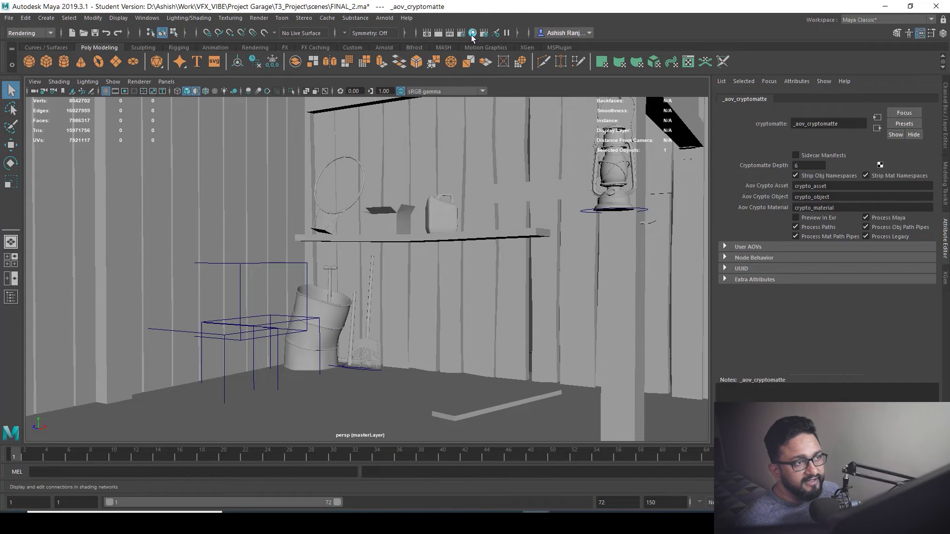
# Step: Review the cryptomatte entries among the available and active AOVs in the render settings, and close the window
pyautogui.click(461, 33)
pyautogui.moveTo(568, 106); pyautogui.dragTo(558, 105)
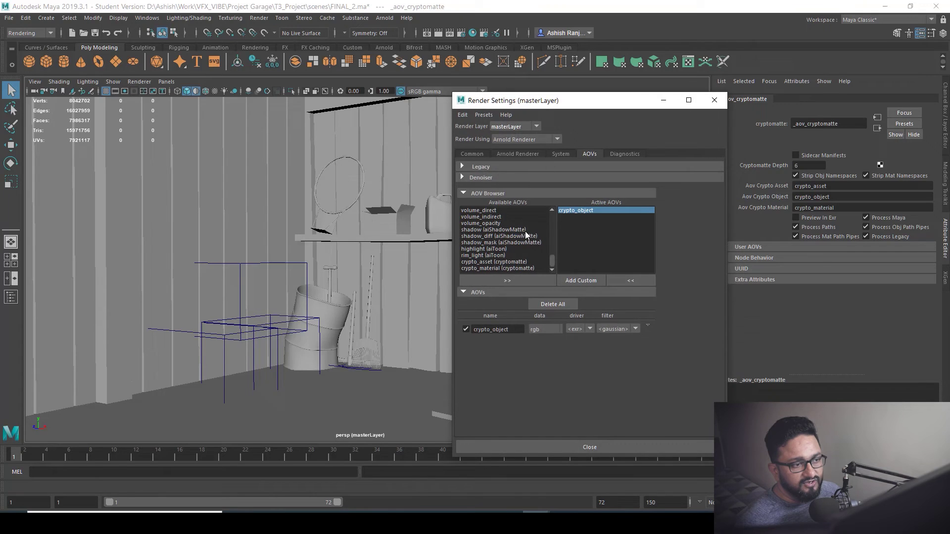
pyautogui.click(493, 268)
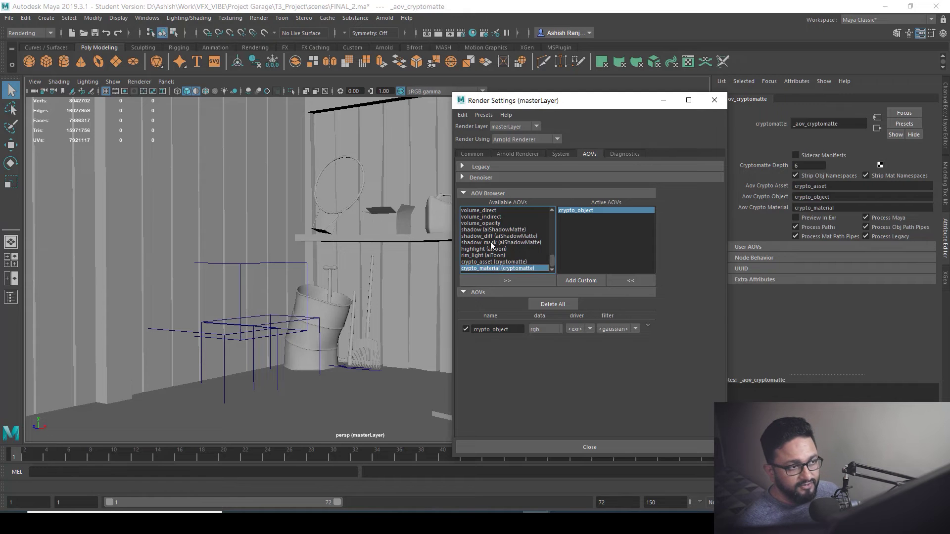
pyautogui.click(599, 447)
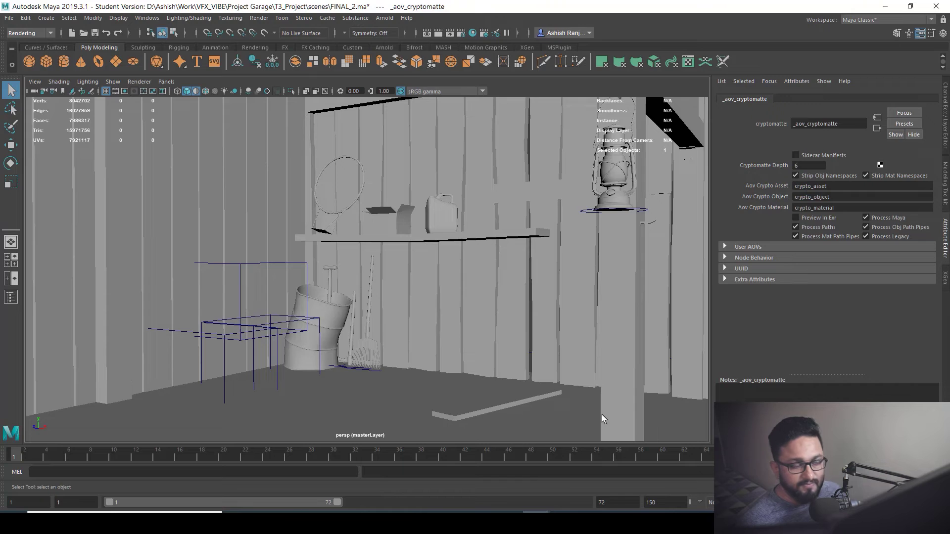
# Step: Switch to NukeX and examine the Read nodes holding the CryptoAsset, CryptoMaterial and CryptoObject renders
pyautogui.click(454, 523)
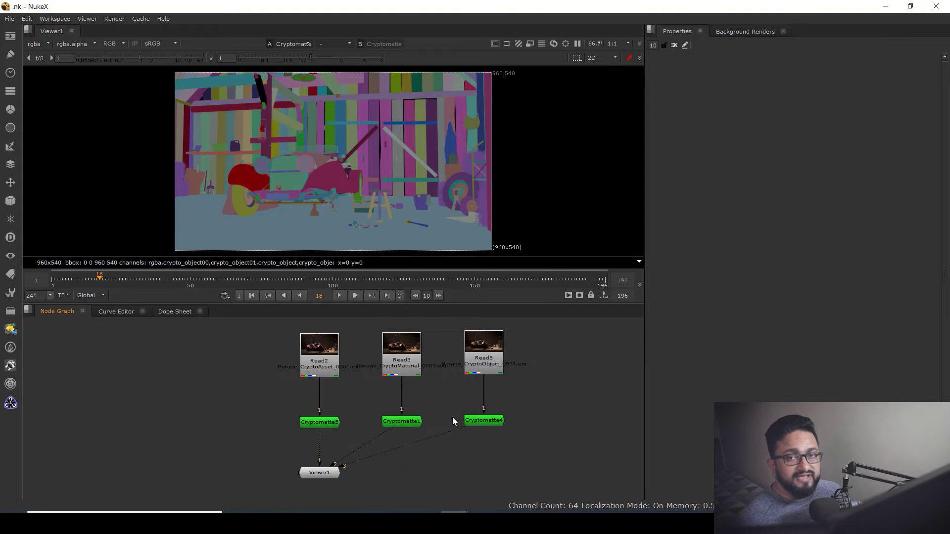
pyautogui.moveTo(408, 399); pyautogui.dragTo(454, 407, button='middle')
pyautogui.scroll(1, 379, 406)
pyautogui.click(370, 367)
pyautogui.moveTo(370, 367); pyautogui.dragTo(370, 365)
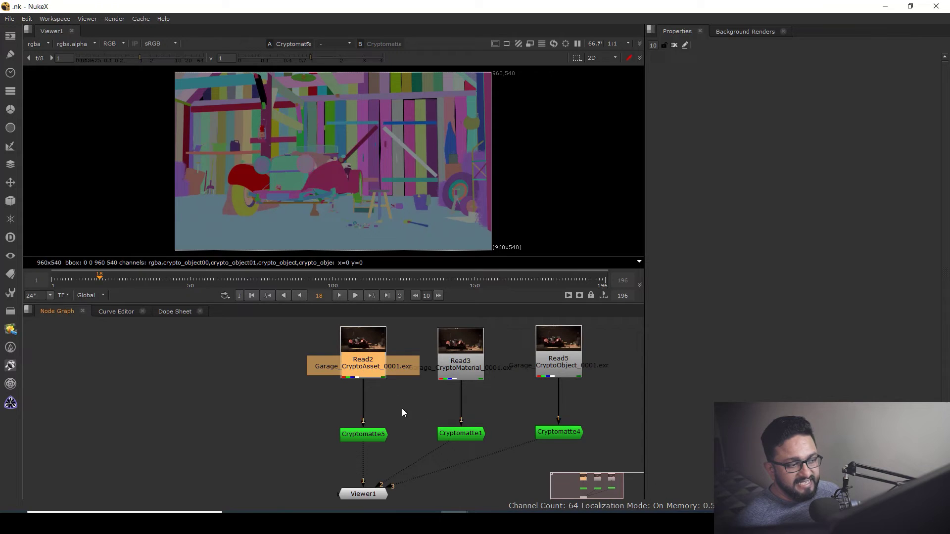
pyautogui.scroll(2, 360, 379)
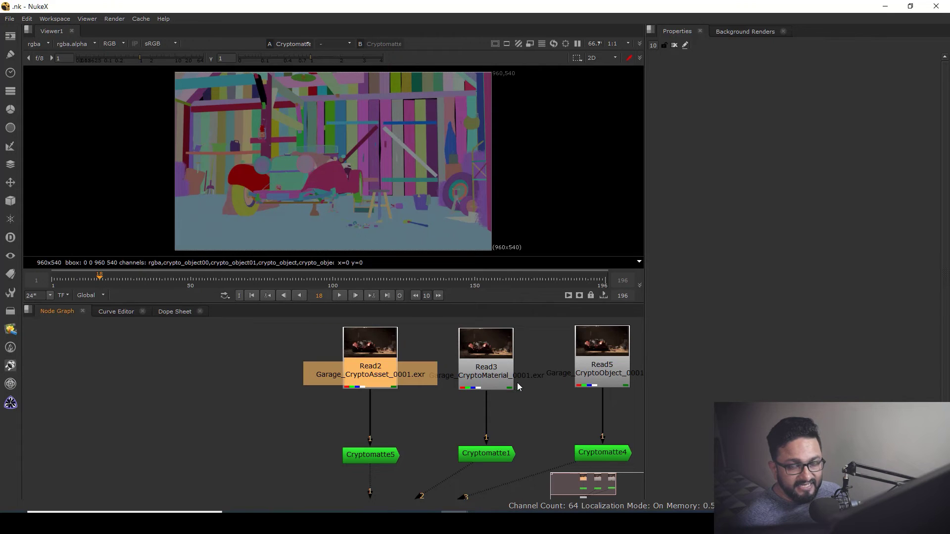
pyautogui.click(607, 371)
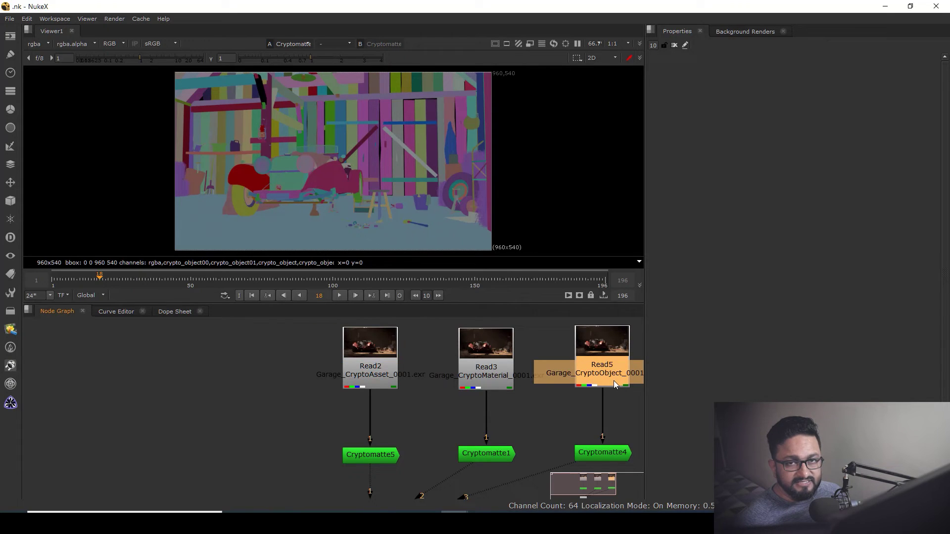
pyautogui.click(409, 429)
pyautogui.click(377, 373)
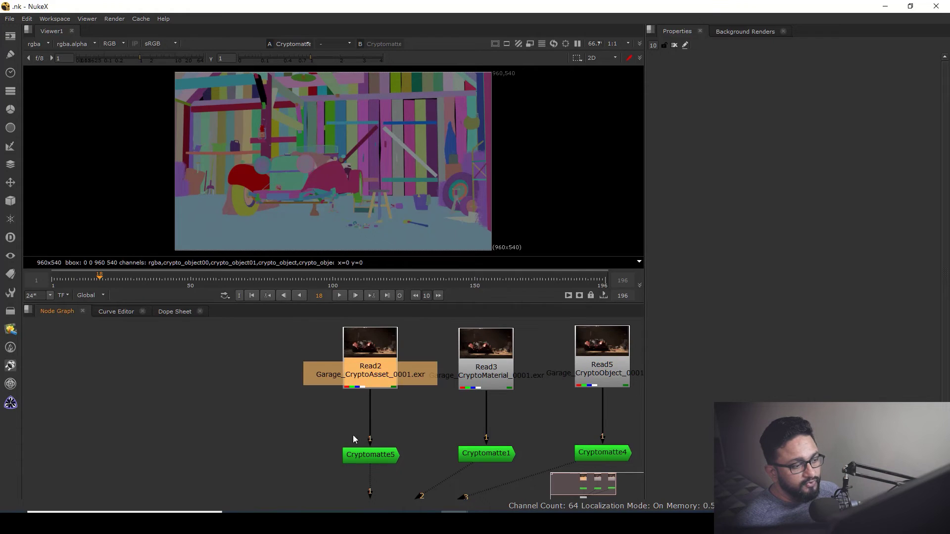
# Step: Delete the three existing Cryptomatte nodes below the Read nodes in the node graph
pyautogui.click(361, 455)
pyautogui.click(288, 419)
pyautogui.scroll(-3, 318, 430)
pyautogui.moveTo(292, 425); pyautogui.dragTo(527, 461)
pyautogui.press('Delete')
# Step: Add a Cryptomatte node and insert it between the Garage_CryptoAsset_0001.exr Read node and the viewer
pyautogui.click(92, 407)
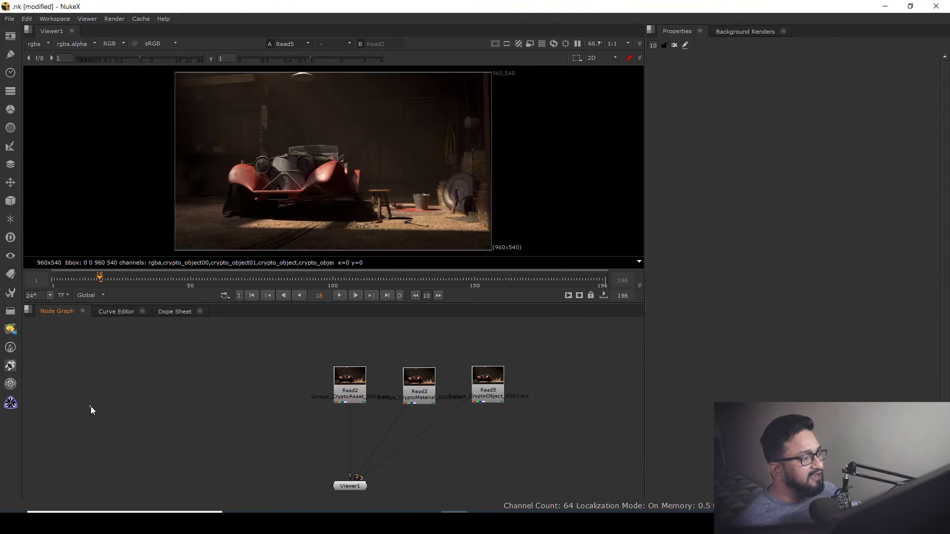
pyautogui.click(9, 405)
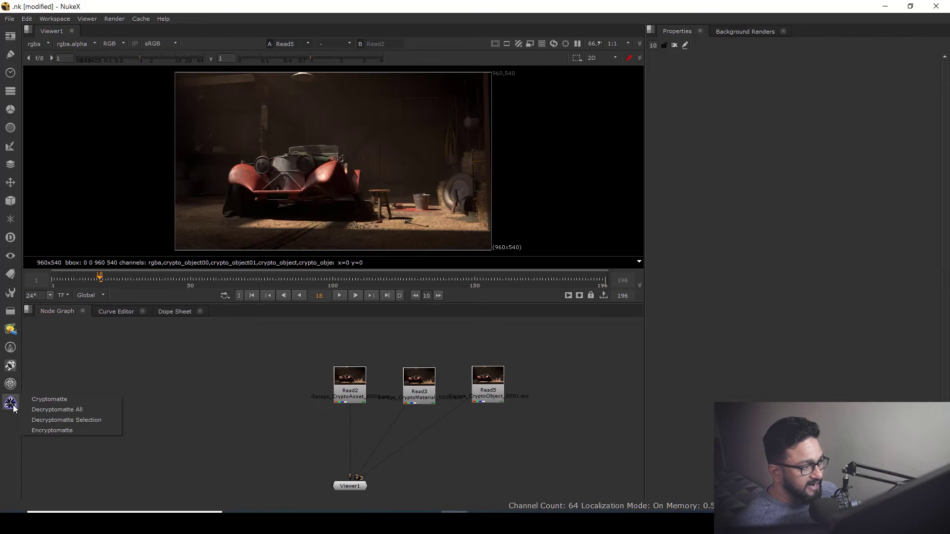
pyautogui.click(59, 399)
pyautogui.moveTo(95, 405); pyautogui.dragTo(343, 447)
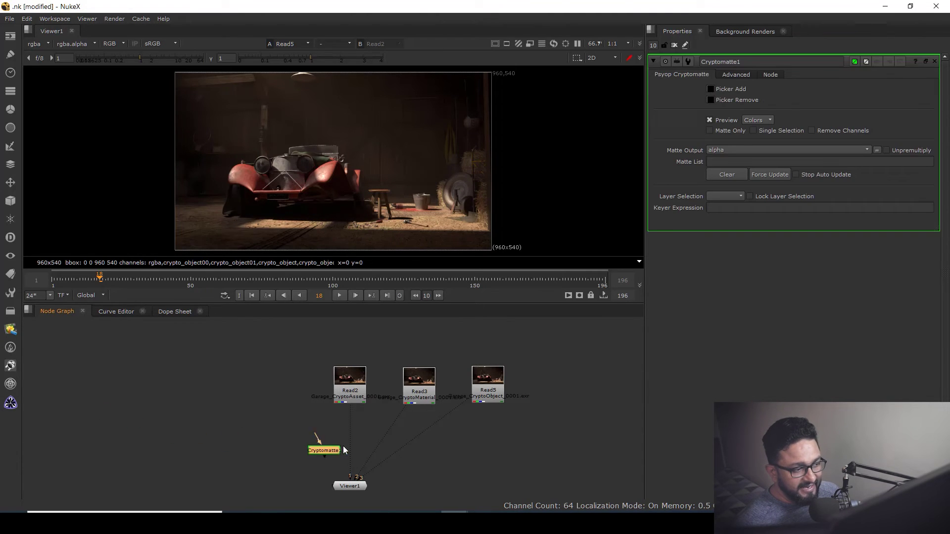
pyautogui.scroll(3, 347, 400)
pyautogui.click(352, 448)
pyautogui.moveTo(352, 447); pyautogui.dragTo(352, 447)
pyautogui.scroll(3, 361, 397)
# Step: Examine the colour-coded asset mattes of the garage in the maximized viewer, and restore the normal layout
pyautogui.click(373, 388)
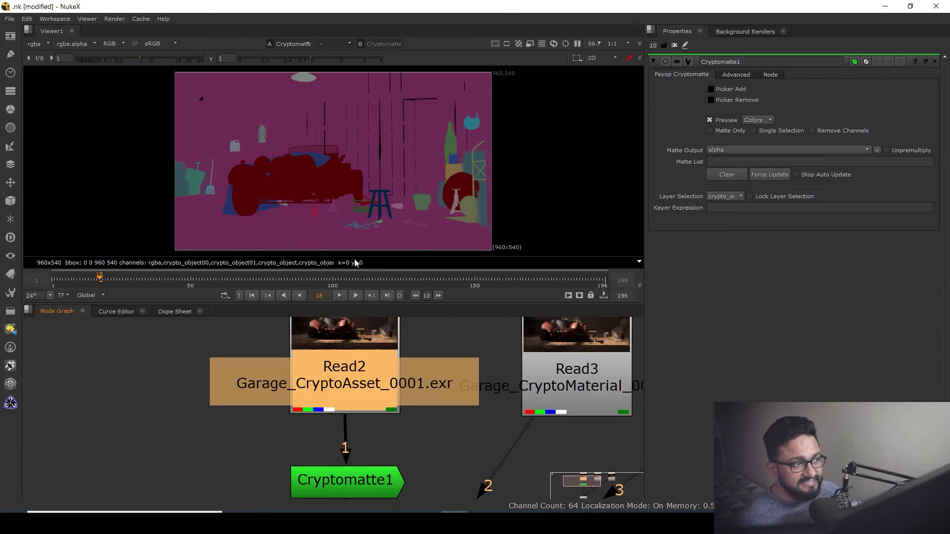
pyautogui.press('space')
pyautogui.scroll(3, 452, 371)
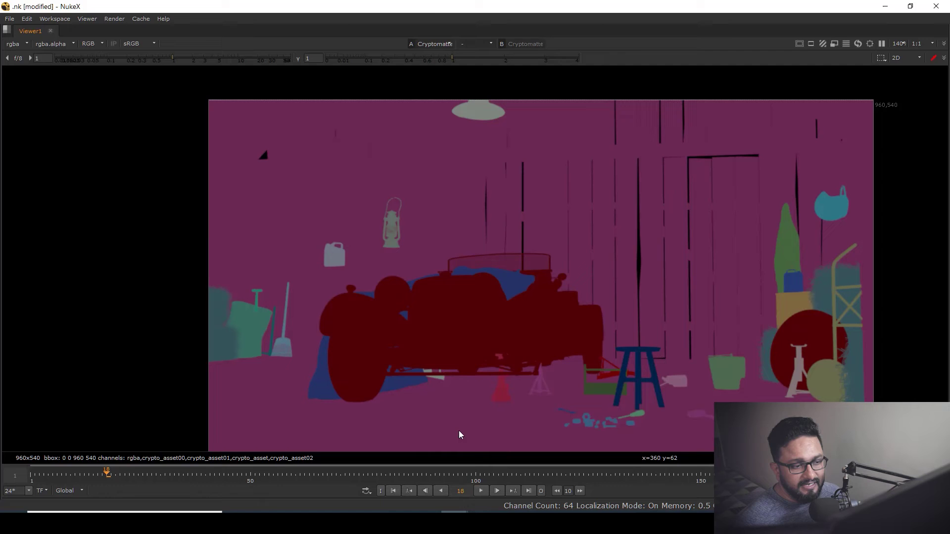
pyautogui.press('space')
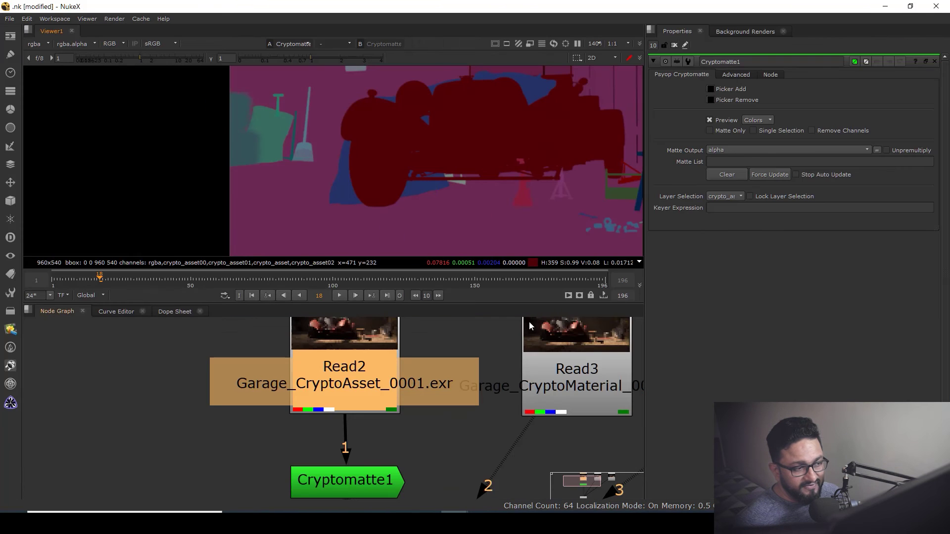
# Step: Add the car to the Cryptomatte node's matte list by picking it in the viewer with Picker Add
pyautogui.click(373, 480)
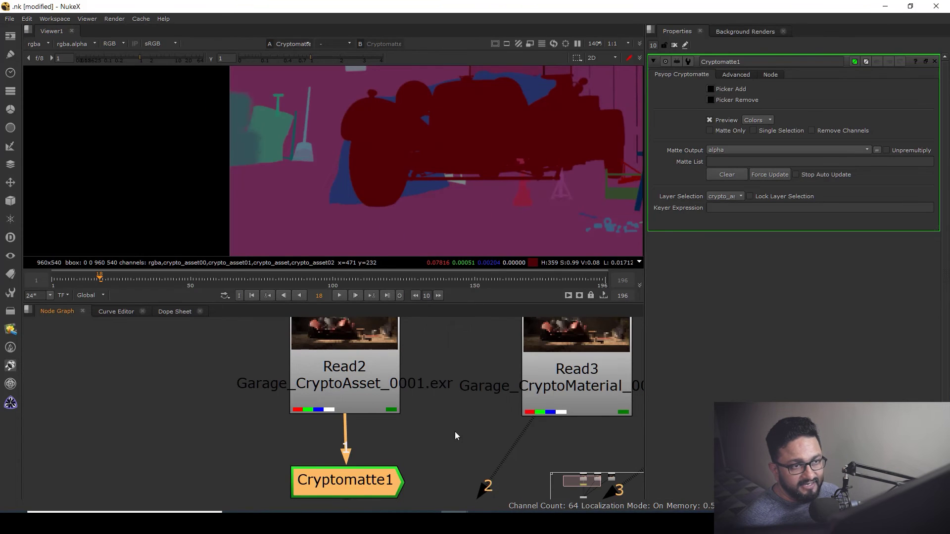
pyautogui.scroll(-3, 575, 149)
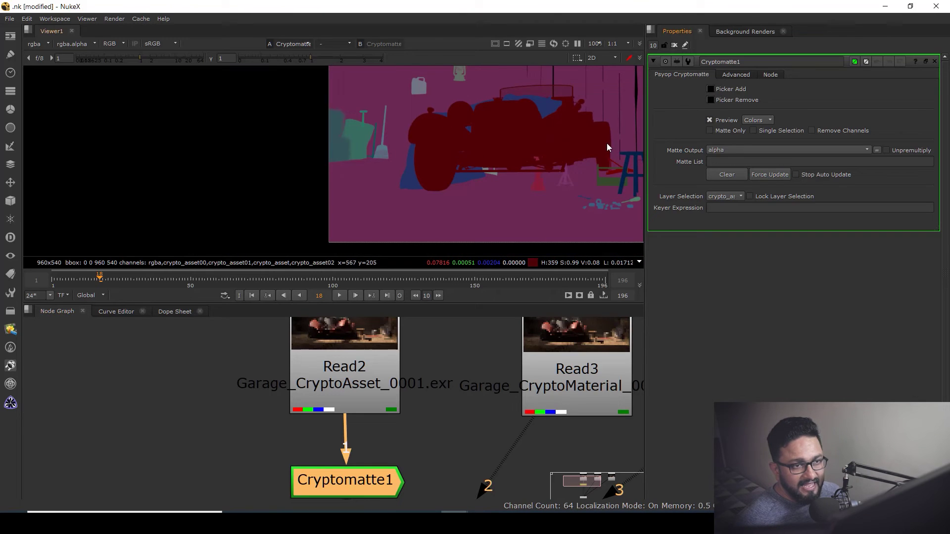
pyautogui.click(715, 91)
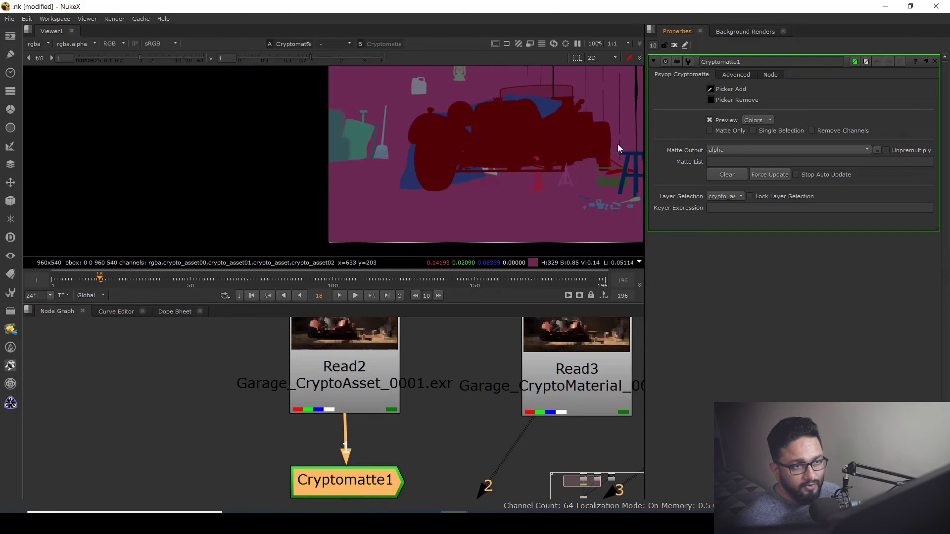
pyautogui.keyDown('ctrl'); pyautogui.click(551, 143); pyautogui.keyUp('ctrl')
pyautogui.moveTo(551, 143); pyautogui.dragTo(464, 172, button='middle')
pyautogui.scroll(-3, 525, 185)
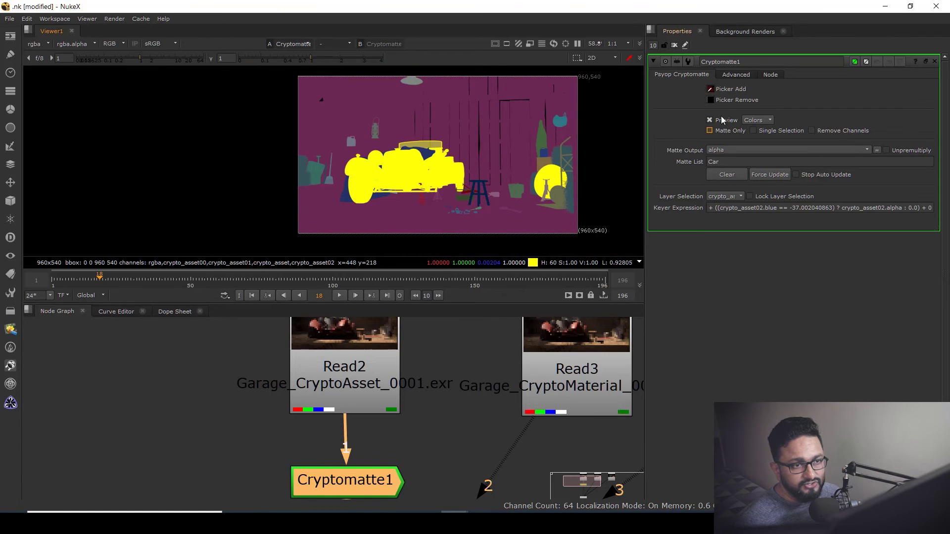
# Step: Remove the car from the first Cryptomatte node's matte list and pick the nuts and bolts on the floor instead
pyautogui.click(710, 100)
pyautogui.keyDown('ctrl'); pyautogui.click(439, 174); pyautogui.keyUp('ctrl')
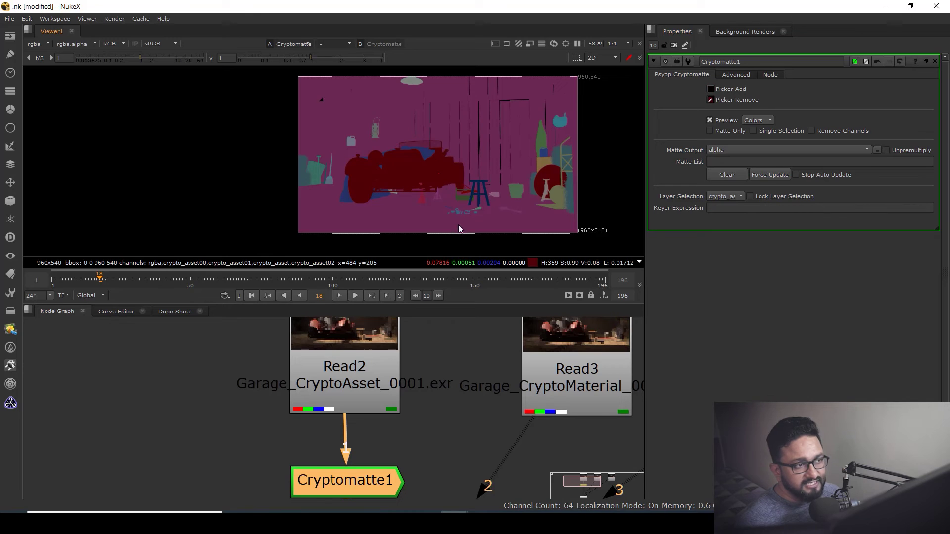
pyautogui.click(711, 90)
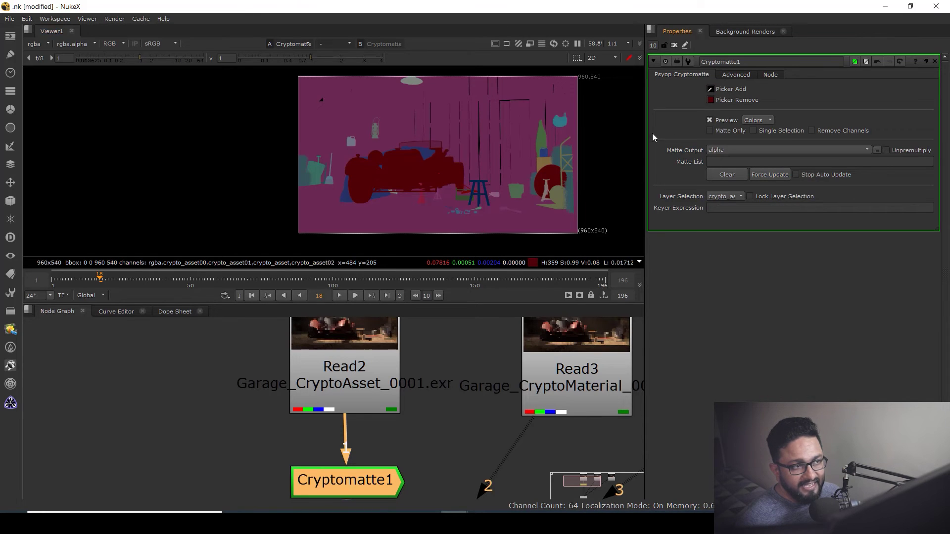
pyautogui.scroll(8, 474, 217)
pyautogui.keyDown('ctrl'); pyautogui.click(425, 169); pyautogui.keyUp('ctrl')
pyautogui.scroll(-8, 495, 190)
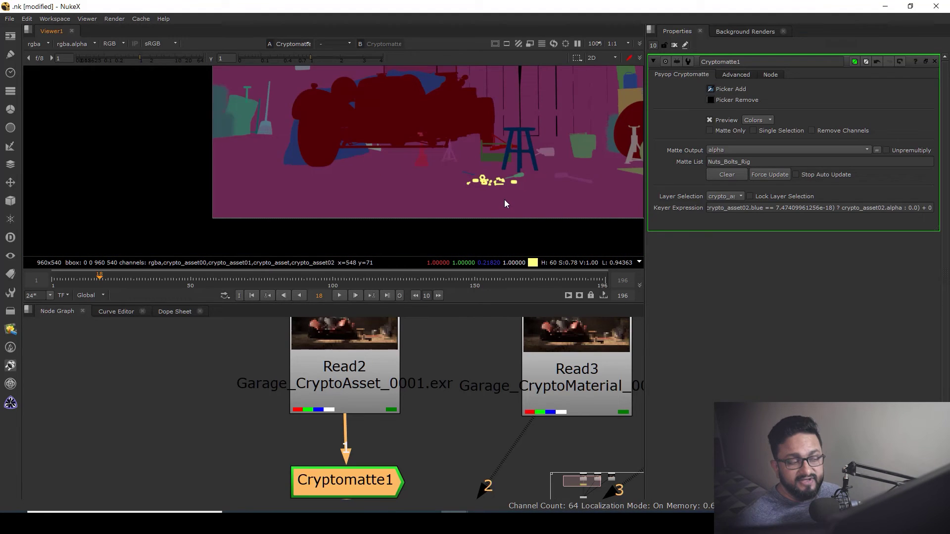
# Step: Add a second Cryptomatte node below the Garage_CryptoMaterial_0001.exr Read node and connect it to that node
pyautogui.scroll(-4, 440, 451)
pyautogui.moveTo(499, 453); pyautogui.dragTo(447, 434, button='middle')
pyautogui.click(447, 433)
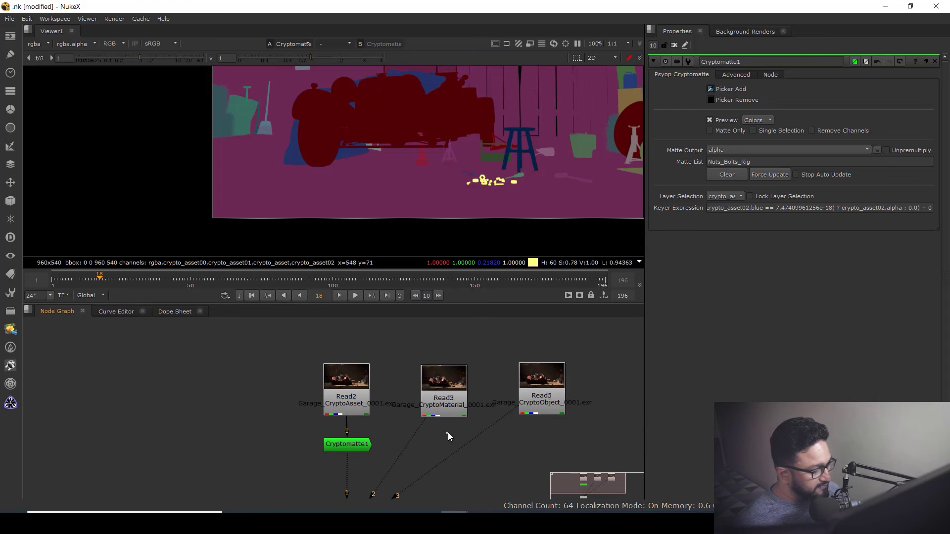
pyautogui.click(10, 403)
pyautogui.click(49, 400)
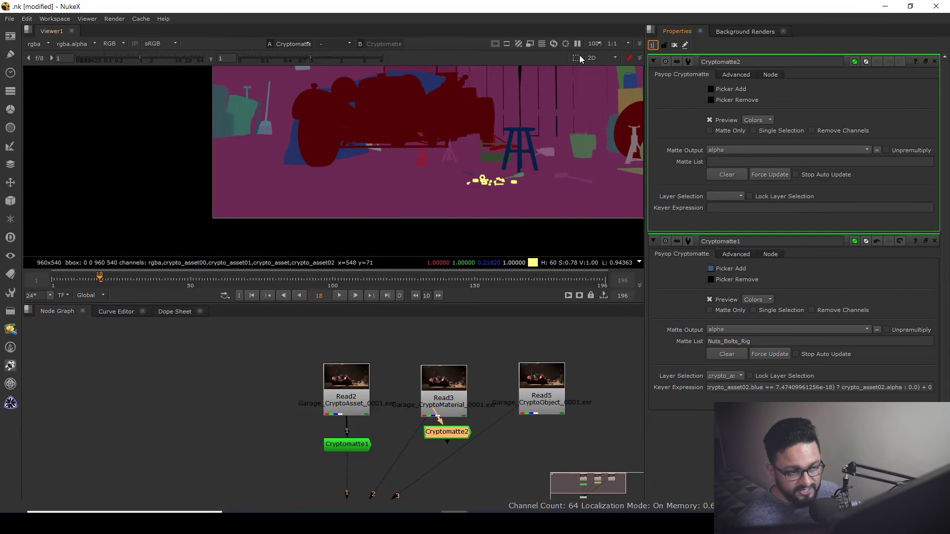
pyautogui.moveTo(440, 435); pyautogui.dragTo(436, 452)
pyautogui.scroll(5, 455, 401)
# Step: Show the second Cryptomatte node in the viewer, examine its material mattes at full size, and restore the normal layout
pyautogui.click(356, 421)
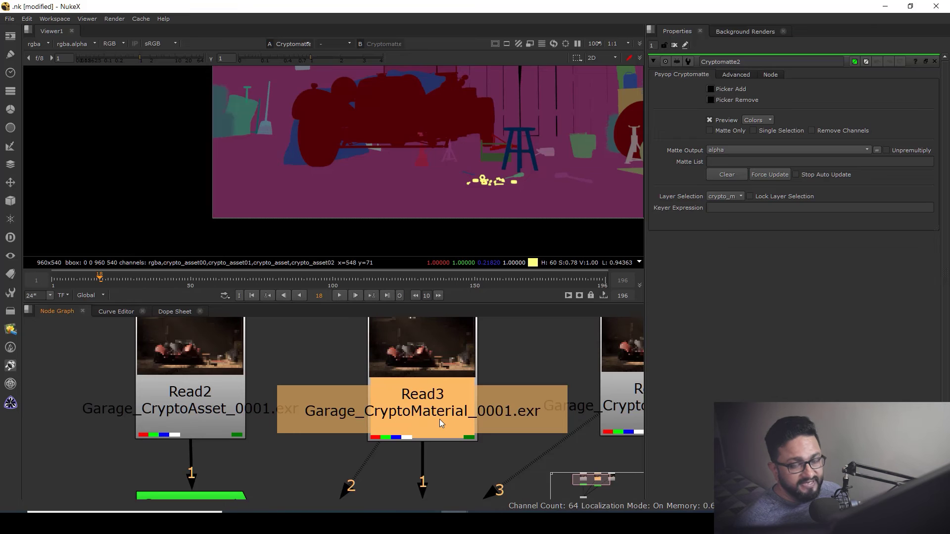
pyautogui.moveTo(480, 467); pyautogui.dragTo(450, 363, button='middle')
pyautogui.click(425, 408)
pyautogui.press('1')
pyautogui.moveTo(448, 188); pyautogui.dragTo(451, 257, button='middle')
pyautogui.moveTo(474, 213); pyautogui.dragTo(523, 208, button='middle')
pyautogui.press('space')
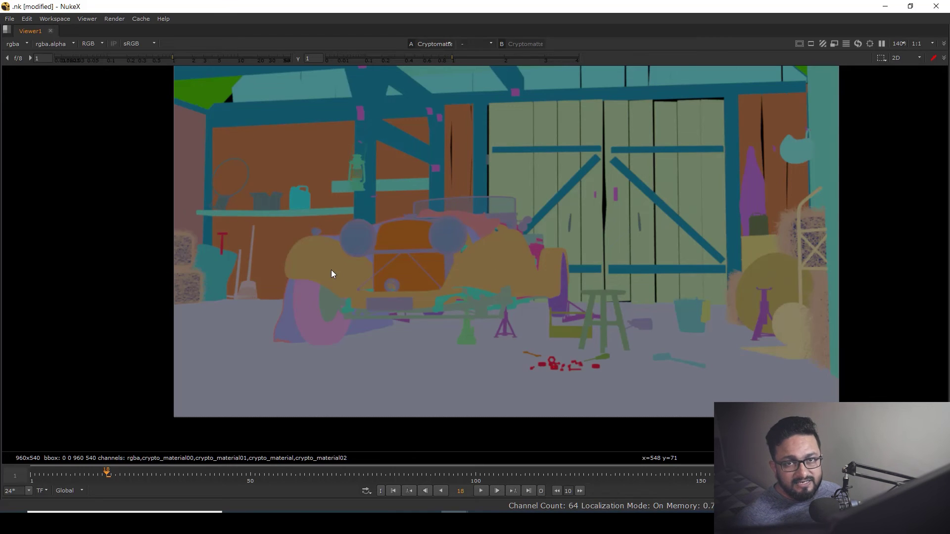
pyautogui.press('space')
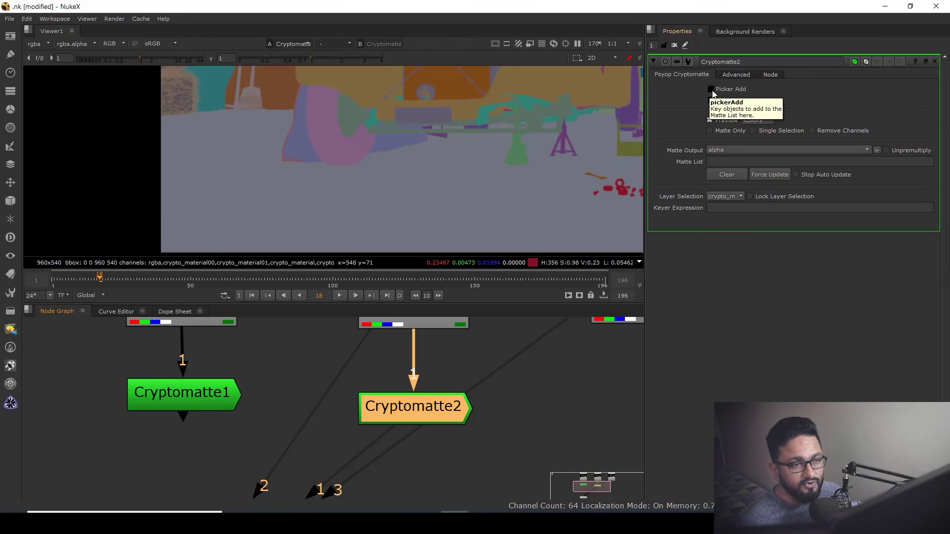
# Step: Add the car's body material and the garage doors' plank material to the matte list using Picker Add
pyautogui.click(711, 89)
pyautogui.press('space')
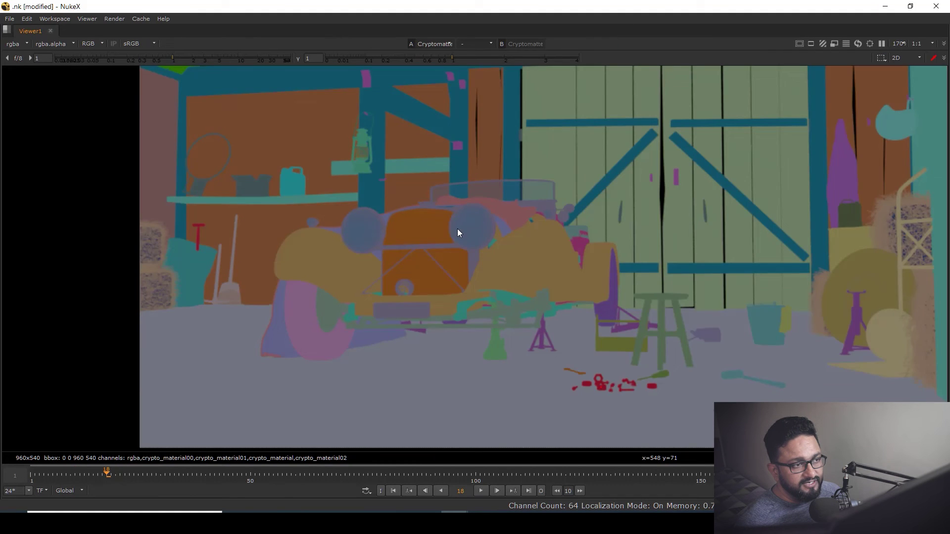
pyautogui.scroll(4, 458, 229)
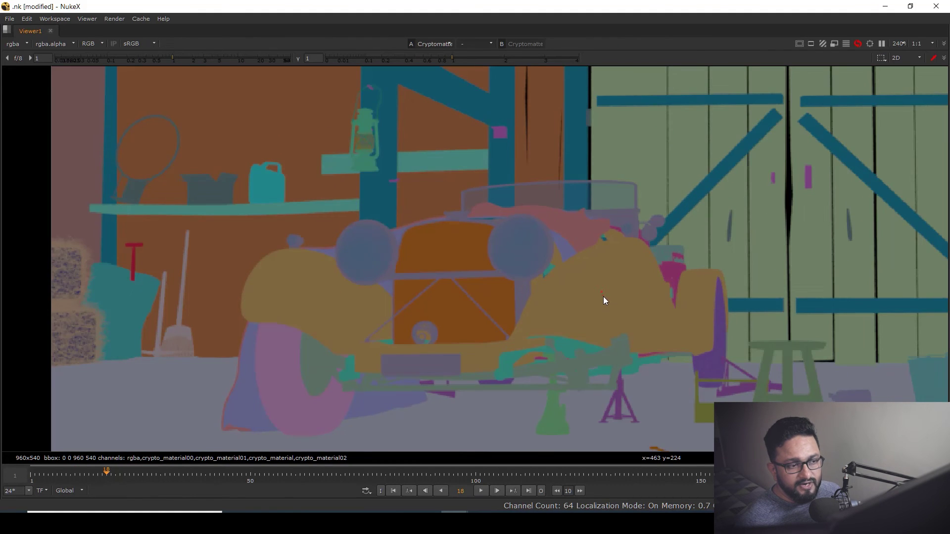
pyautogui.keyDown('ctrl'); pyautogui.click(603, 296); pyautogui.keyUp('ctrl')
pyautogui.scroll(-5, 604, 317)
pyautogui.scroll(2, 472, 301)
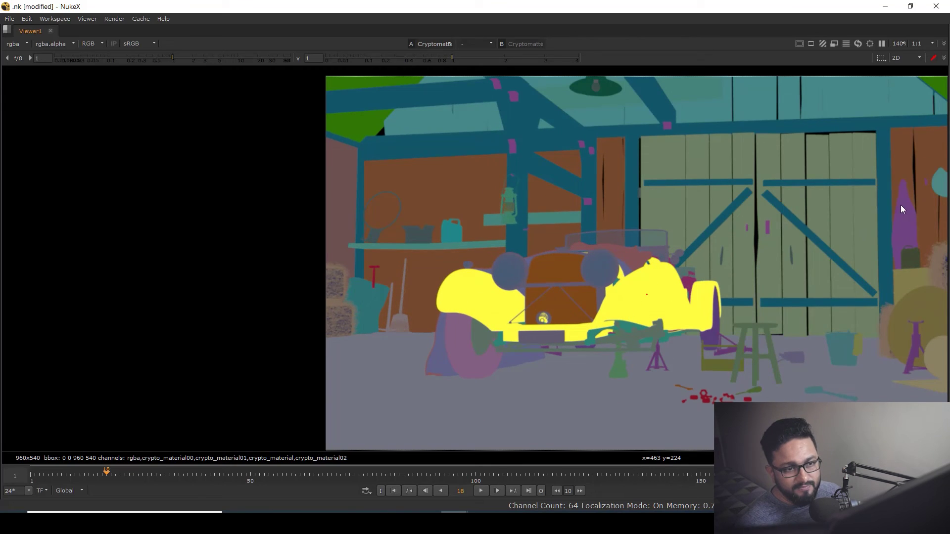
pyautogui.scroll(1, 900, 209)
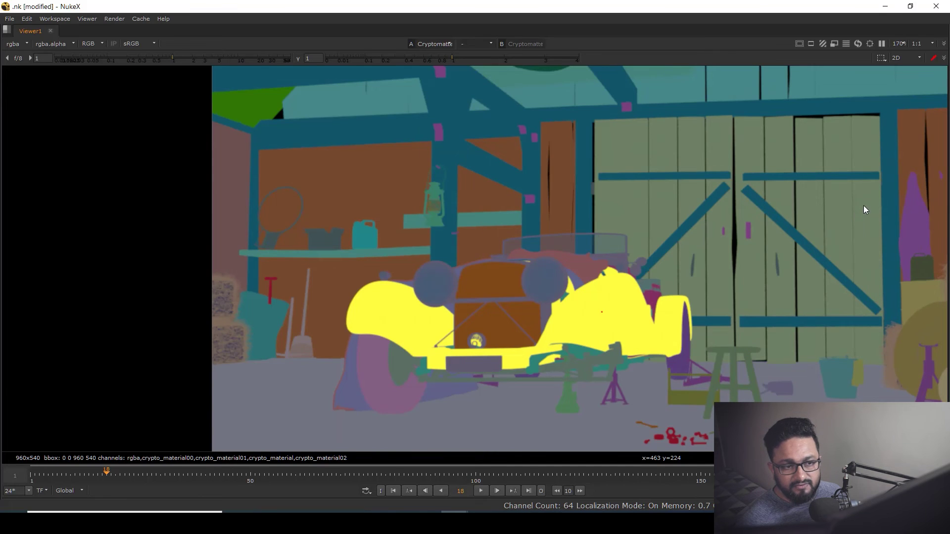
pyautogui.keyDown('ctrl'); pyautogui.click(863, 205); pyautogui.keyUp('ctrl')
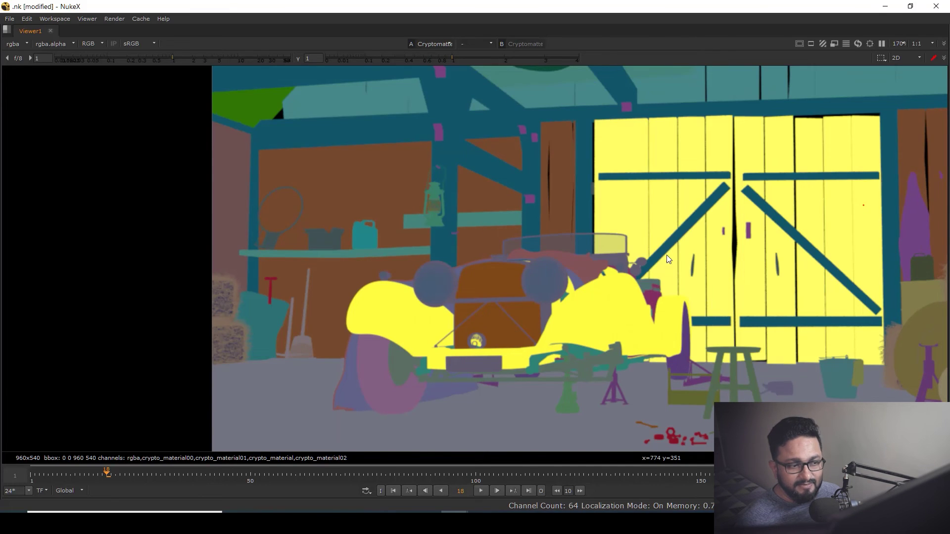
# Step: Add a third Cryptomatte node, connect it to the Garage_CryptoObject_0001.exr Read node, and show it in the viewer
pyautogui.press('space')
pyautogui.scroll(-5, 488, 420)
pyautogui.scroll(1, 489, 421)
pyautogui.click(174, 425)
pyautogui.click(11, 402)
pyautogui.click(44, 409)
pyautogui.moveTo(507, 417); pyautogui.dragTo(511, 361)
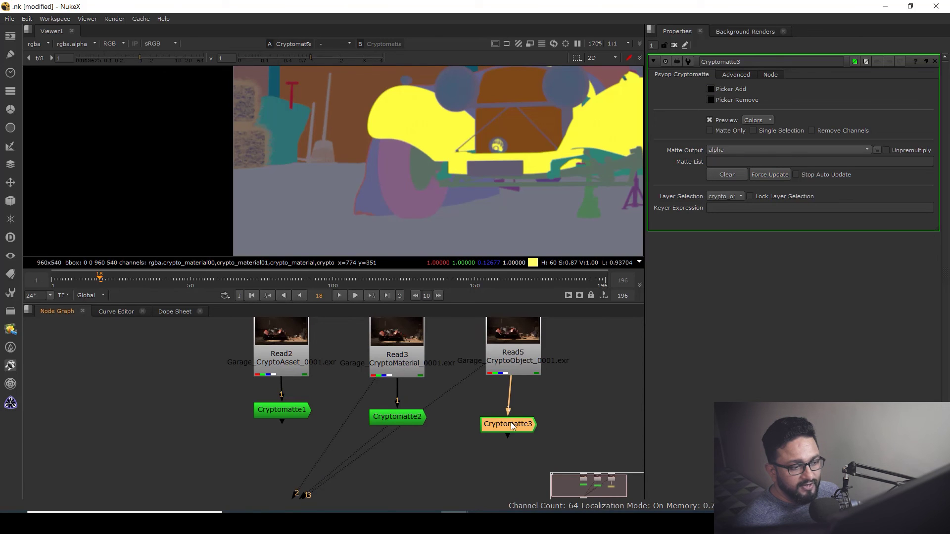
pyautogui.moveTo(511, 422); pyautogui.dragTo(519, 411)
# Step: Examine the colour-coded object mattes of the garage in the maximized viewer, and restore the normal layout
pyautogui.scroll(3, 524, 361)
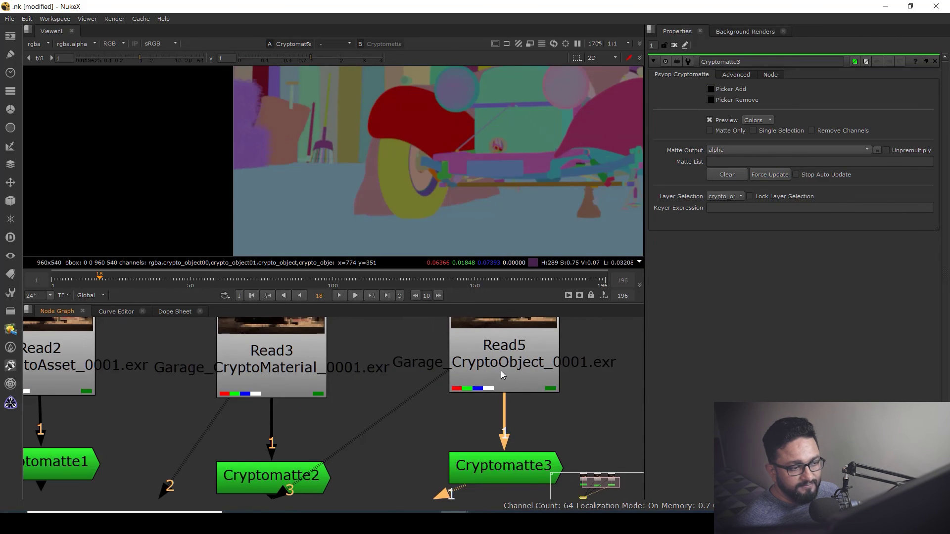
pyautogui.click(522, 370)
pyautogui.scroll(-3, 501, 217)
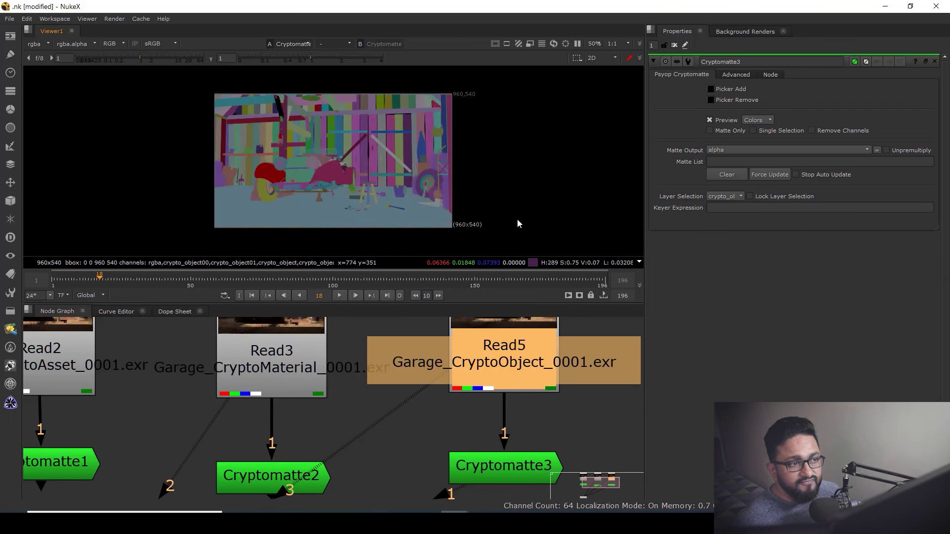
pyautogui.press('space')
pyautogui.scroll(2, 565, 266)
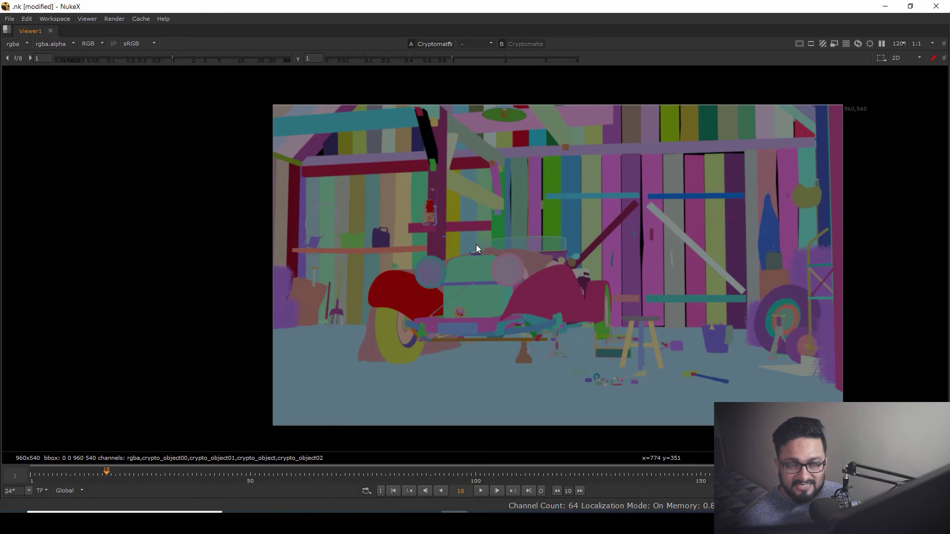
pyautogui.press('space')
# Step: Pick the car's red-coded front fender and the headlight beside it for the third Cryptomatte node's matte list
pyautogui.doubleClick(491, 444)
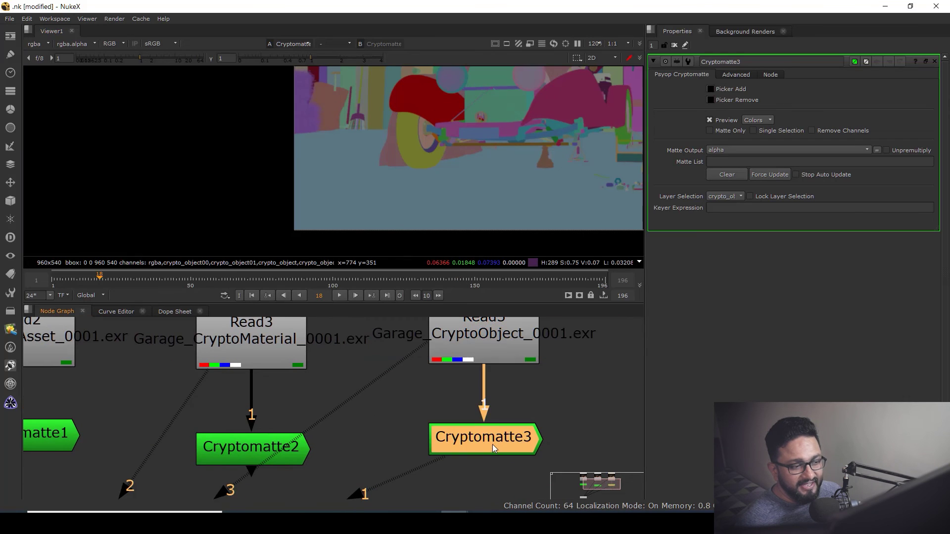
pyautogui.press('space')
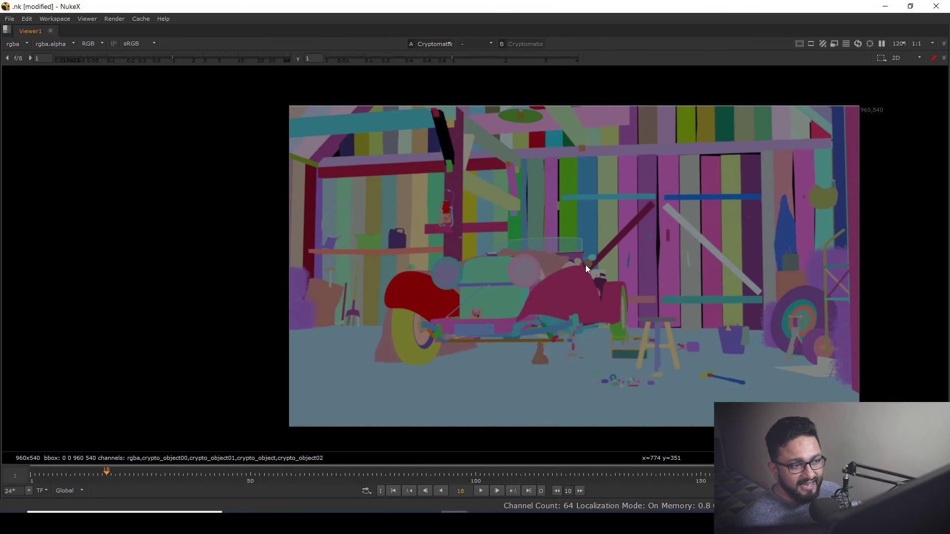
pyautogui.scroll(3, 492, 303)
pyautogui.keyDown('ctrl'); pyautogui.click(456, 295); pyautogui.keyUp('ctrl')
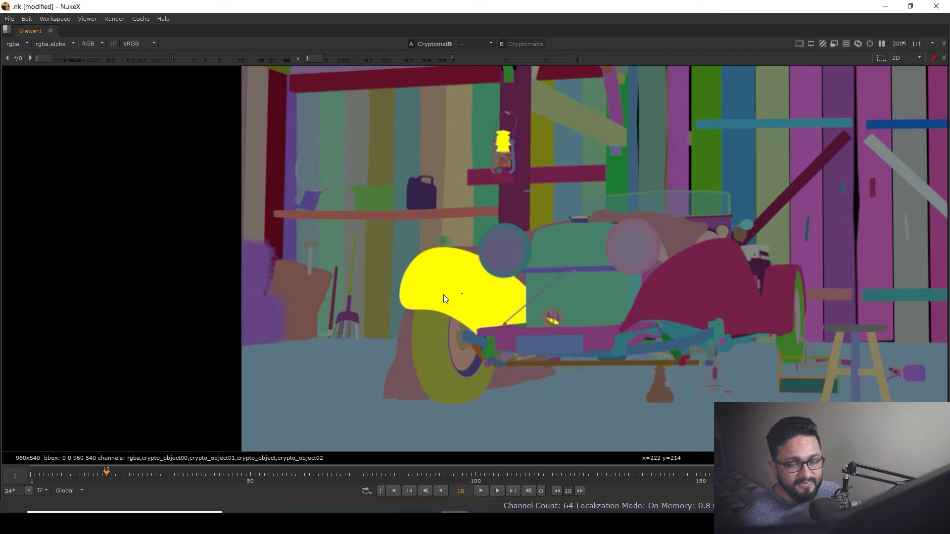
pyautogui.scroll(2, 501, 131)
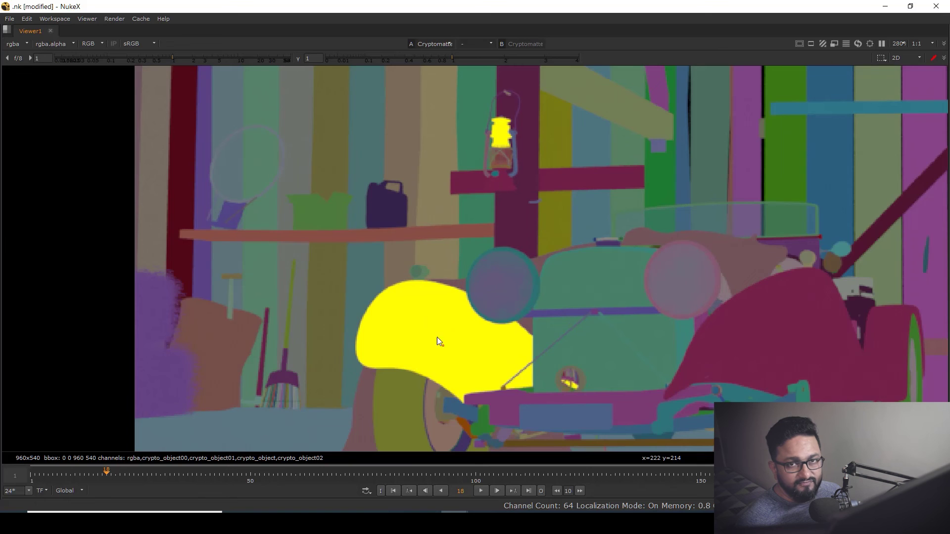
pyautogui.scroll(-3, 492, 304)
pyautogui.scroll(7, 513, 292)
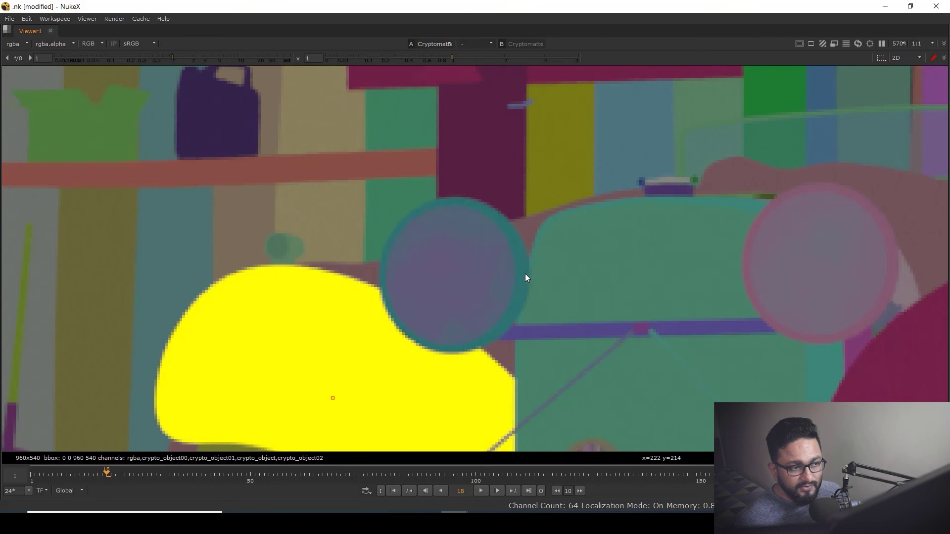
pyautogui.keyDown('ctrl'); pyautogui.click(524, 271); pyautogui.keyUp('ctrl')
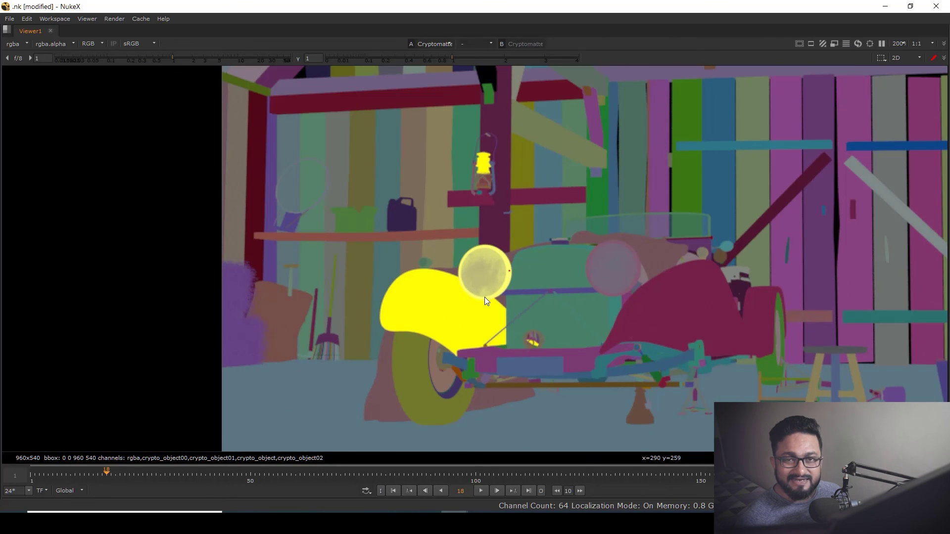
# Step: Add the car's radiator grille and the other front fender to the third Cryptomatte node's matte list
pyautogui.scroll(2, 605, 303)
pyautogui.keyDown('ctrl'); pyautogui.click(587, 307); pyautogui.keyUp('ctrl')
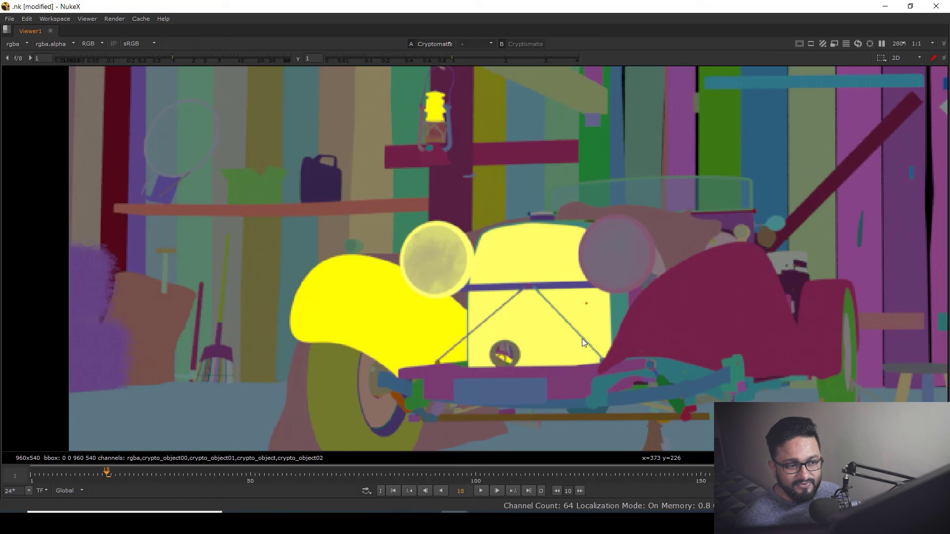
pyautogui.scroll(-3, 581, 338)
pyautogui.keyDown('ctrl'); pyautogui.click(678, 310); pyautogui.keyUp('ctrl')
# Step: Add five adjacent planks of the garage doors behind the car to the object matte selection
pyautogui.keyDown('ctrl'); pyautogui.click(706, 202); pyautogui.keyUp('ctrl')
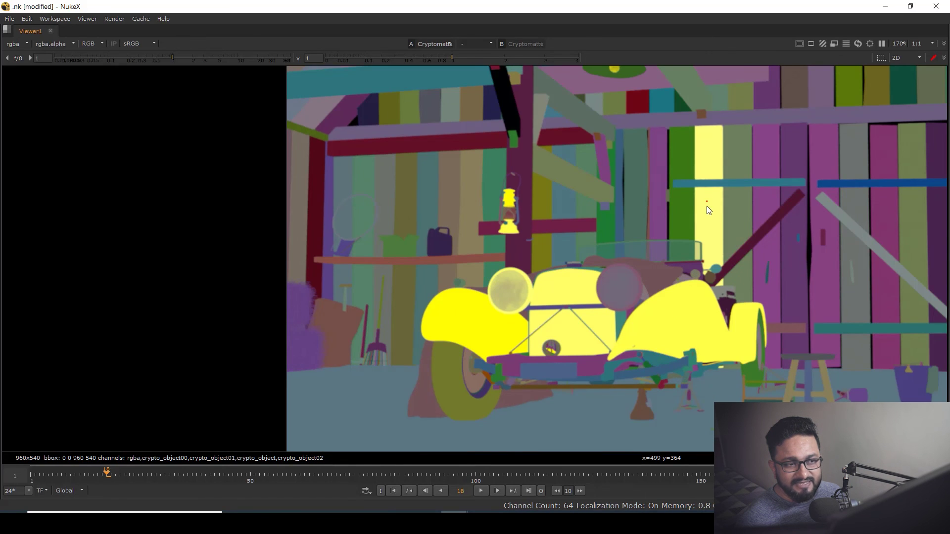
pyautogui.keyDown('ctrl'); pyautogui.click(739, 151); pyautogui.keyUp('ctrl')
pyautogui.keyDown('ctrl'); pyautogui.click(767, 153); pyautogui.keyUp('ctrl')
pyautogui.keyDown('ctrl'); pyautogui.click(794, 151); pyautogui.keyUp('ctrl')
pyautogui.keyDown('ctrl'); pyautogui.click(811, 148); pyautogui.keyUp('ctrl')
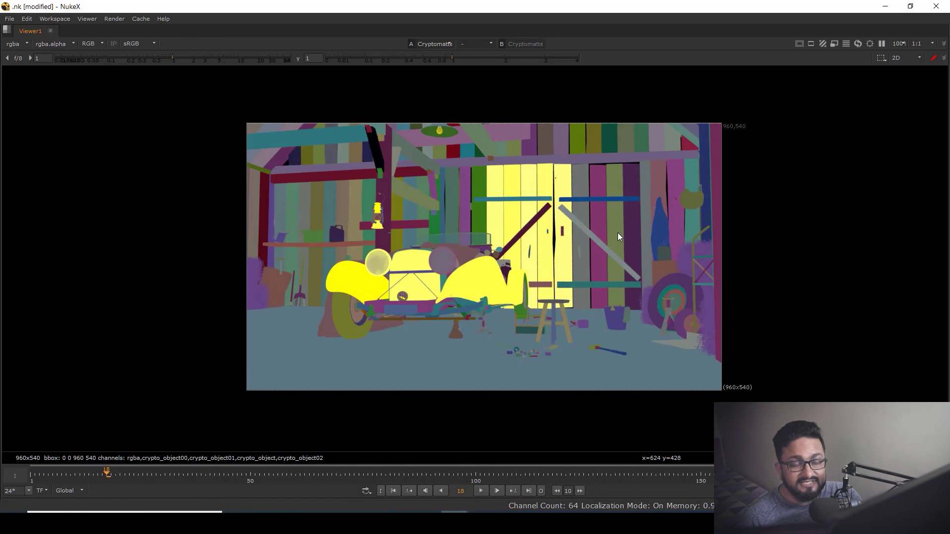